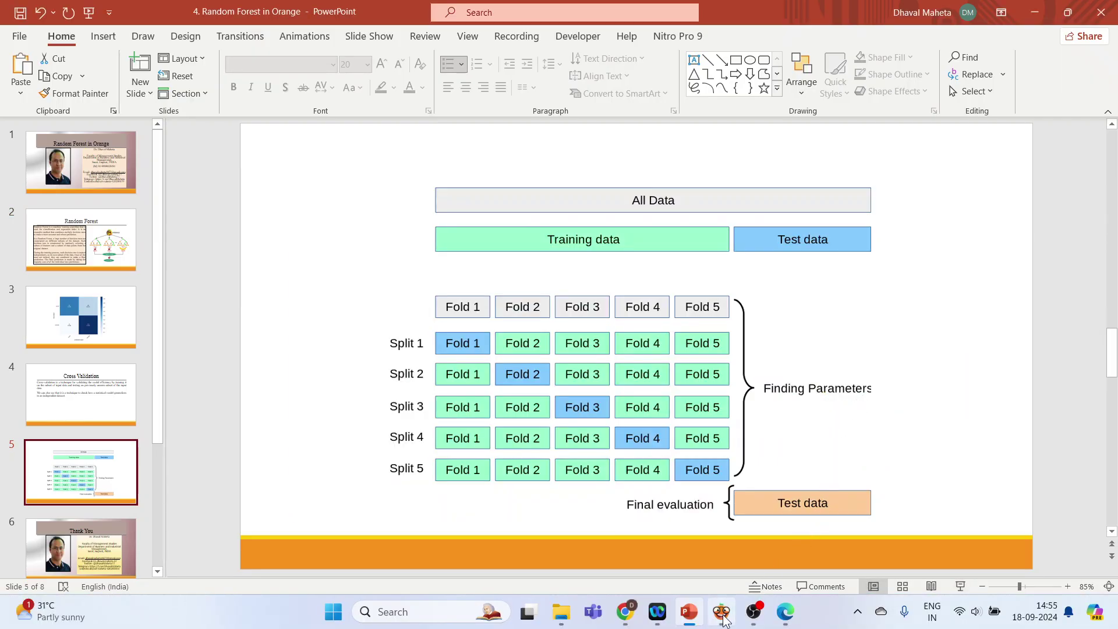
Step: Place a File widget on the Orange canvas and load heart1.csv (918 instances)
left_click(722, 611)
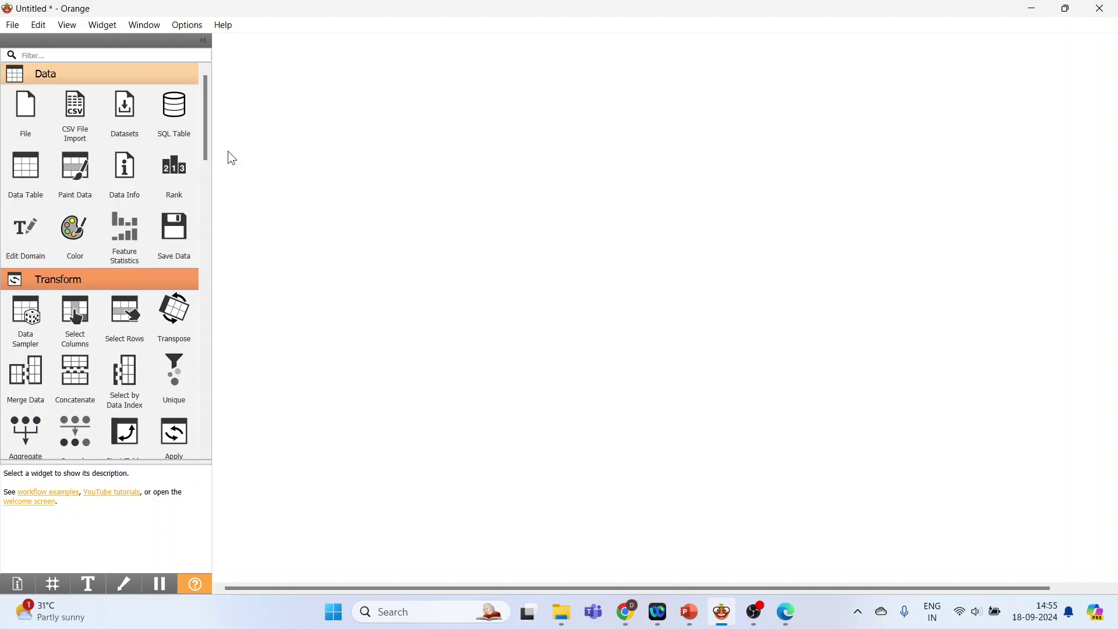
left_click_drag(24, 119, 299, 123)
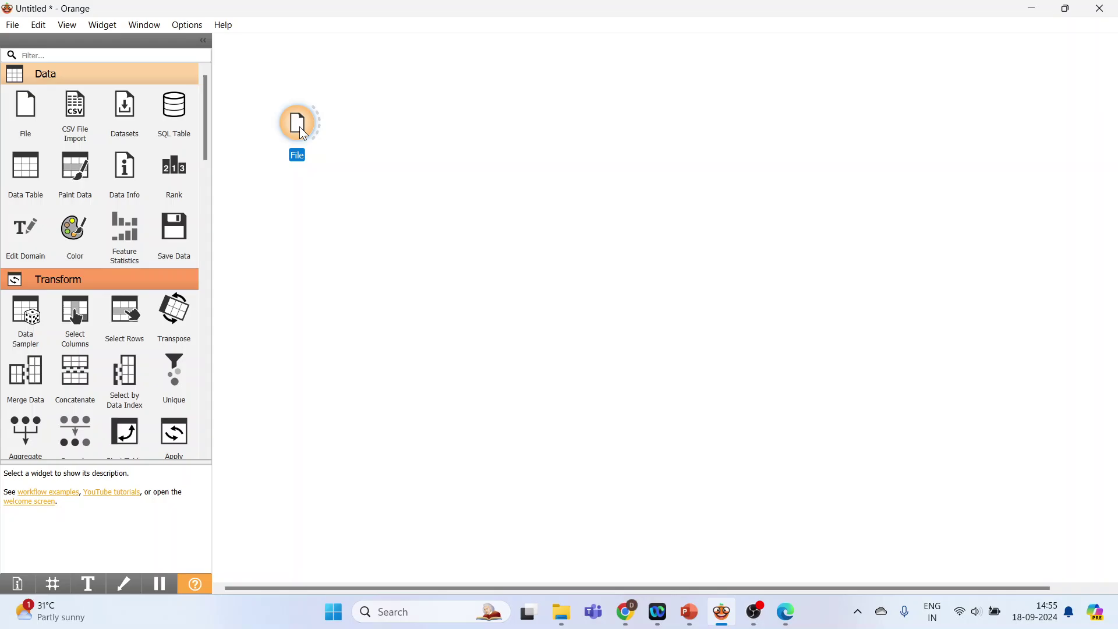
double_click(299, 127)
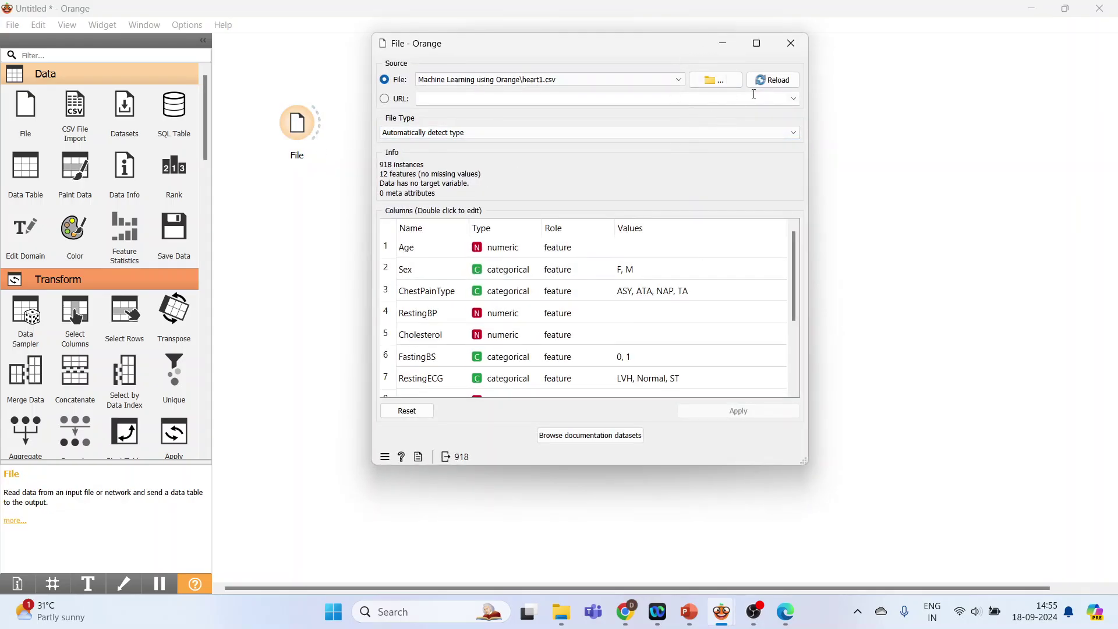
left_click(725, 82)
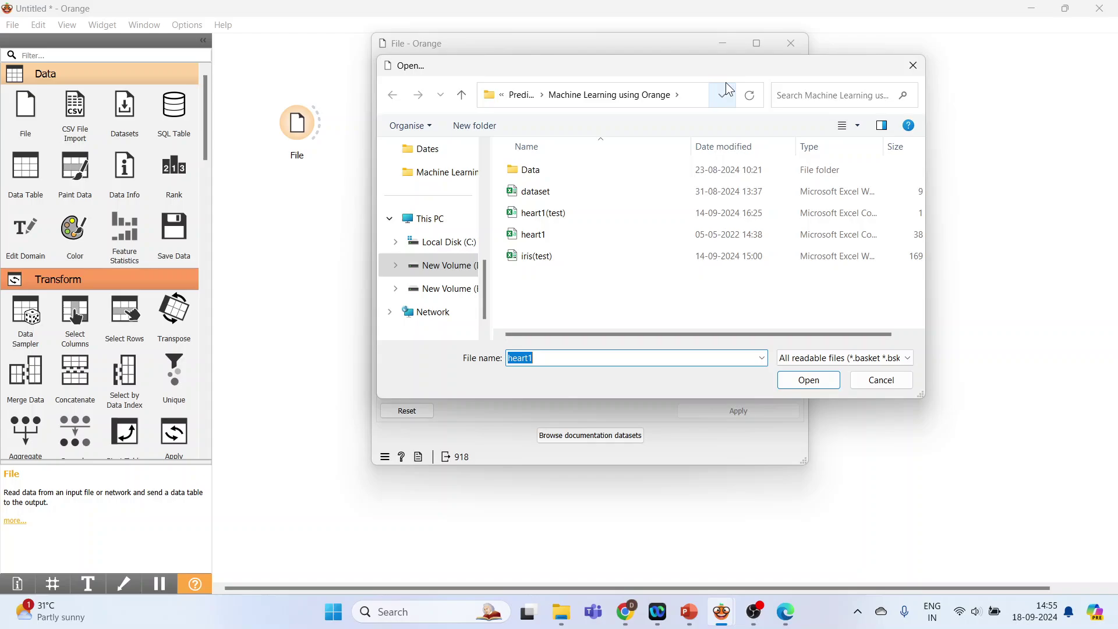
left_click(573, 236)
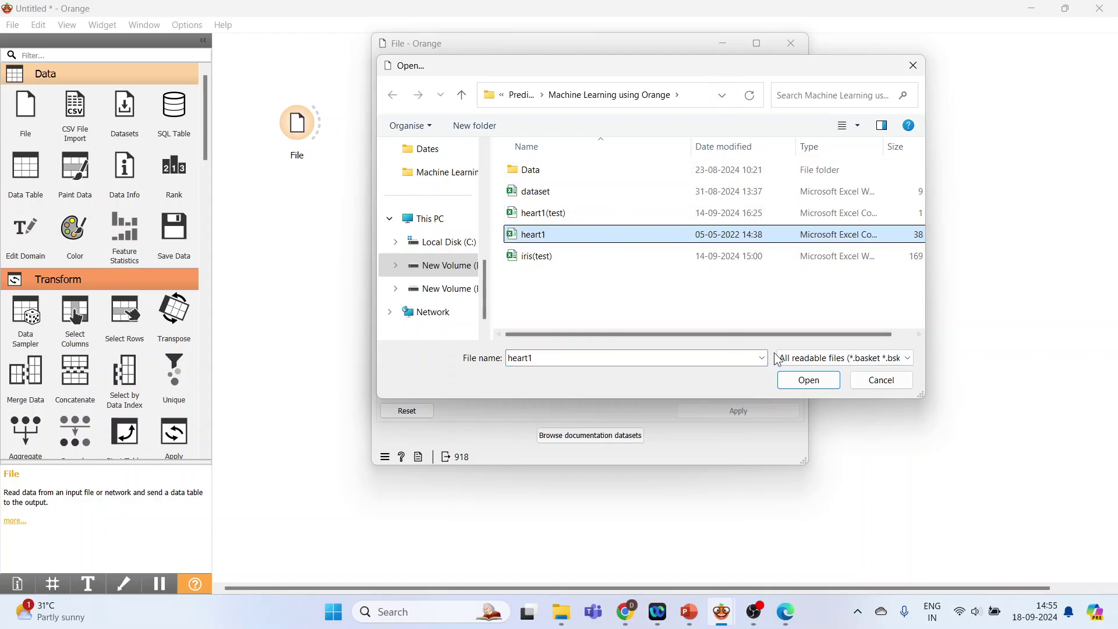
left_click(809, 382)
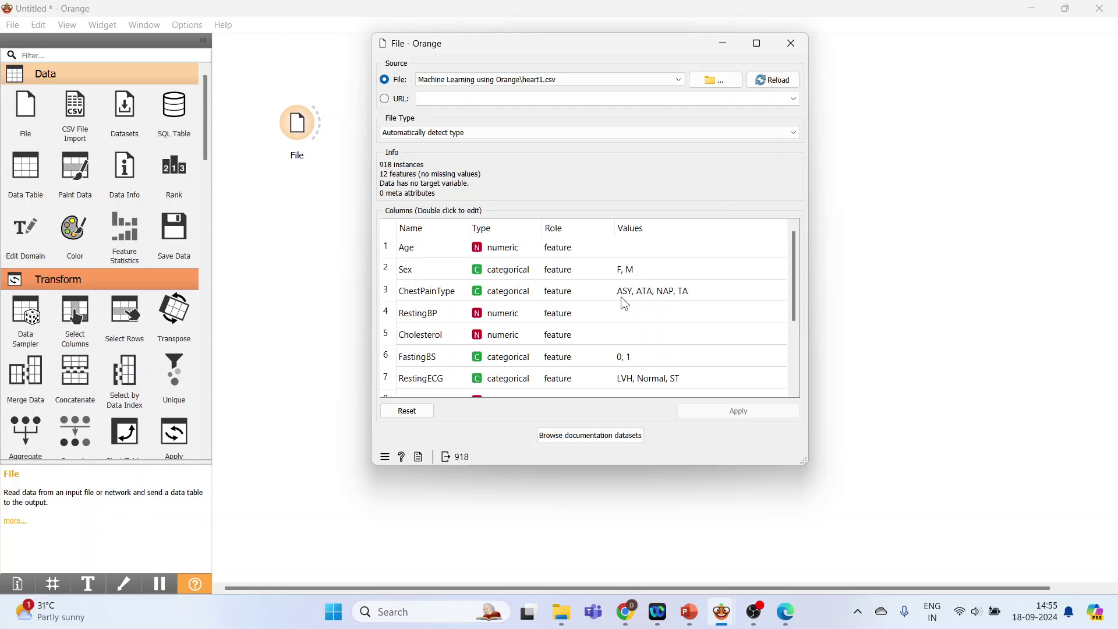
Step: Change HeartDisease's role from target to feature
double_click(427, 318)
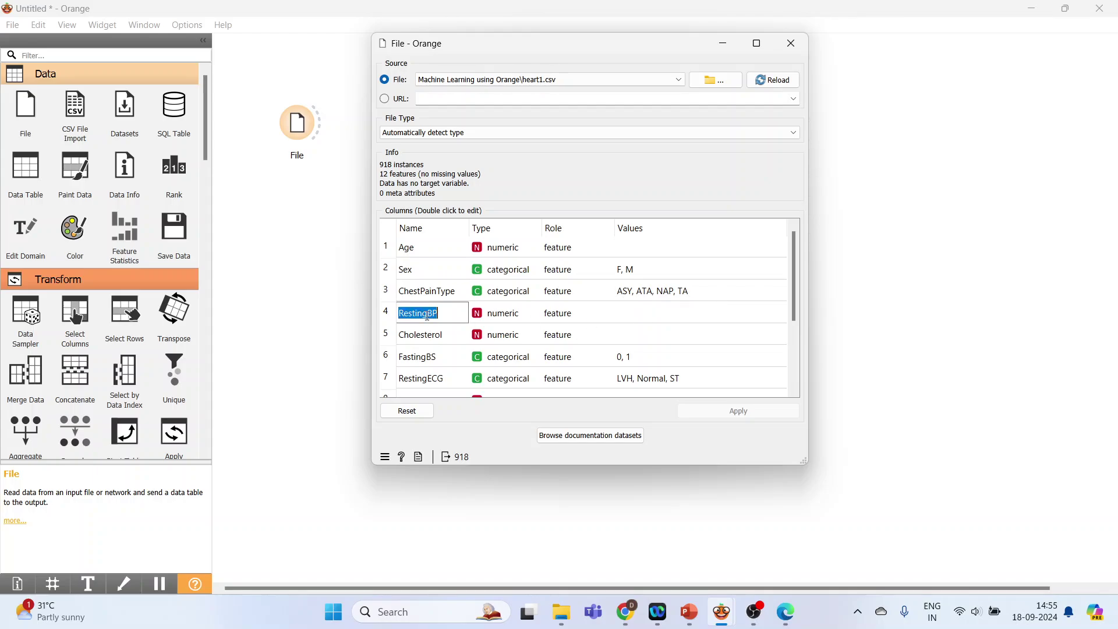
double_click(449, 340)
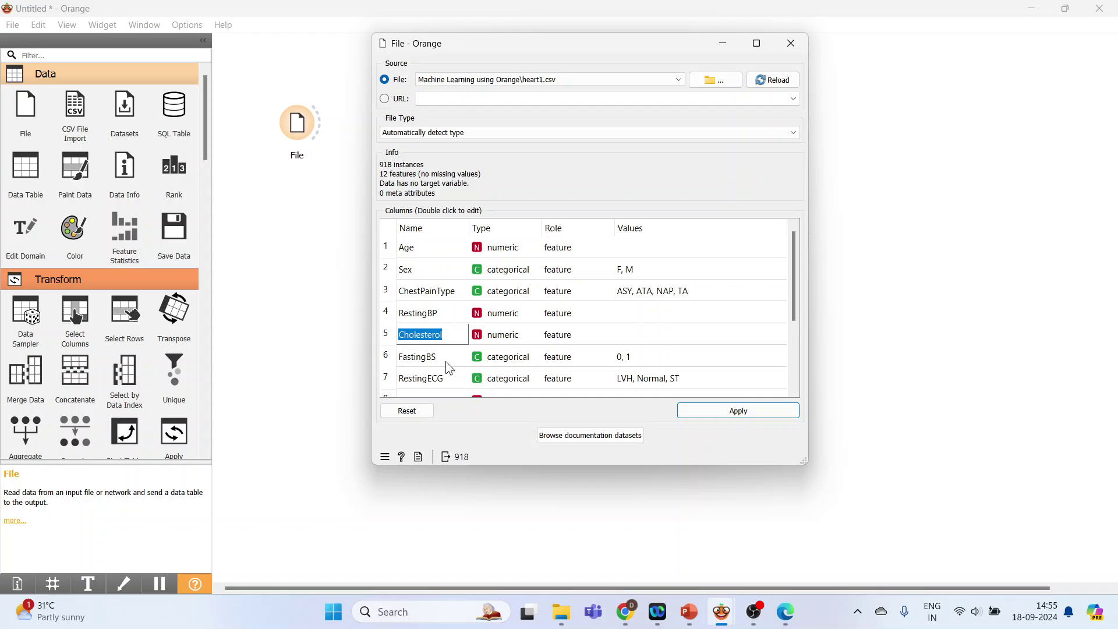
left_click_drag(794, 294, 790, 320)
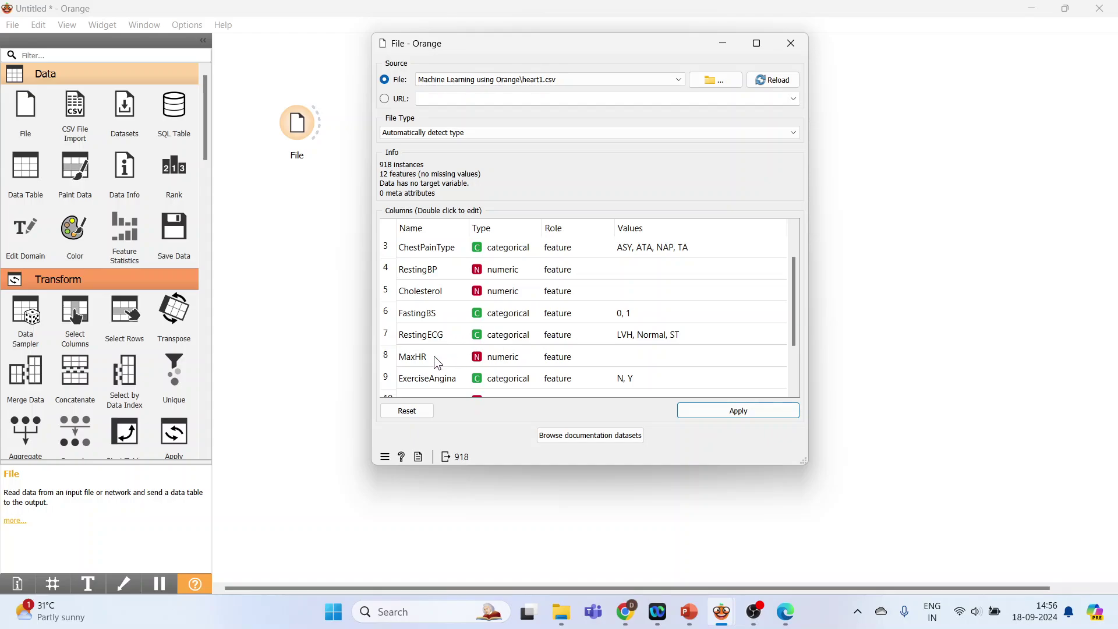
scroll(484, 385, "down", 1)
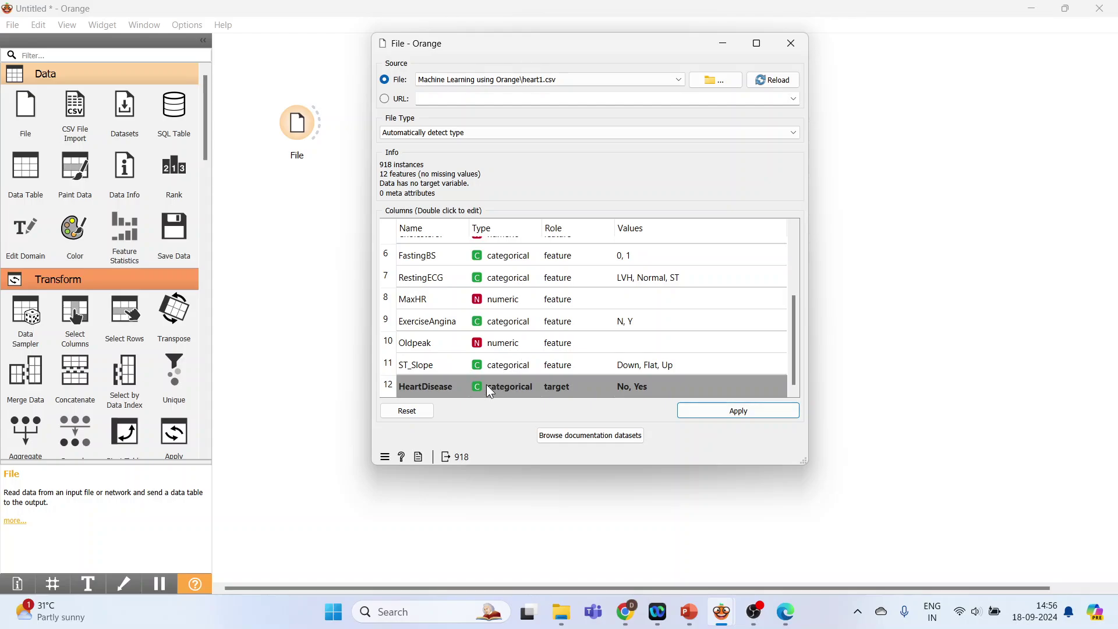
double_click(585, 388)
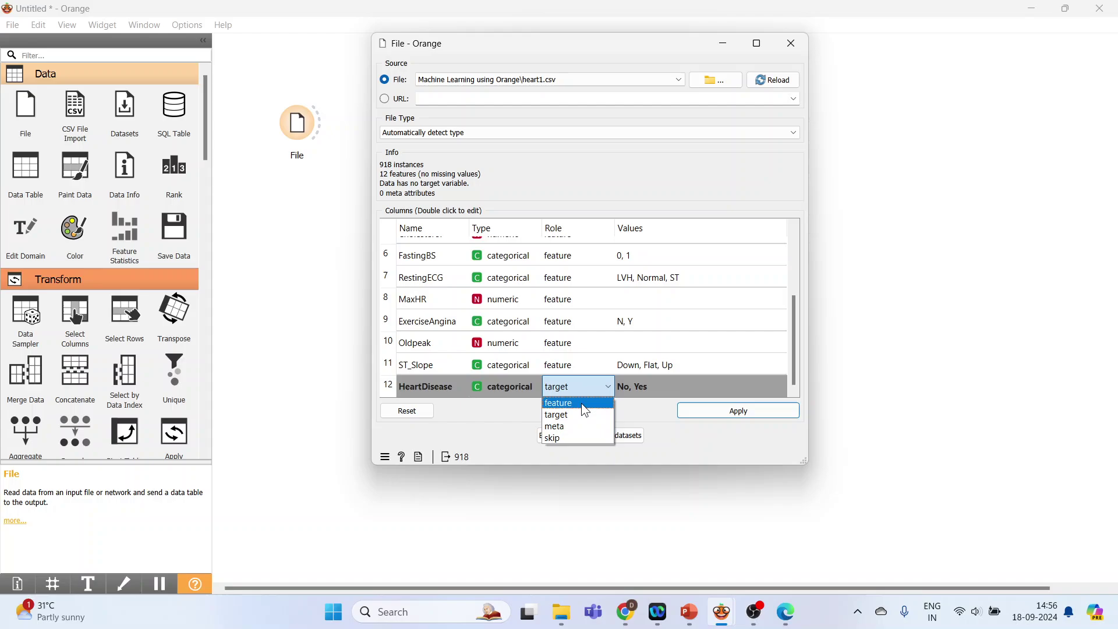
left_click(581, 404)
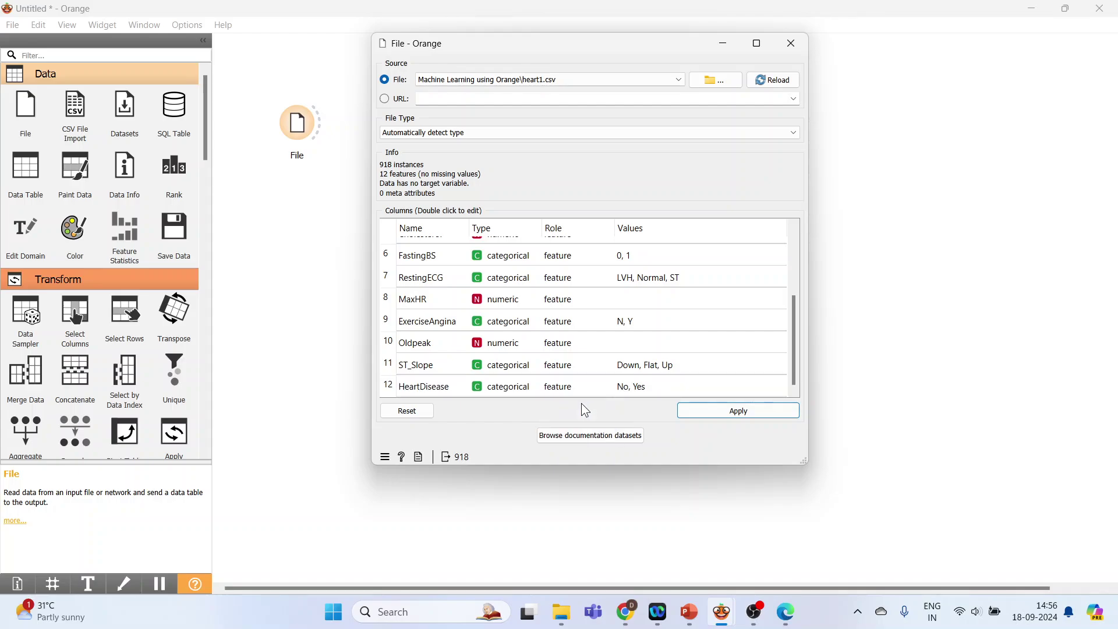
Step: Add a Data Sampler fed by File, and place a Random Forest learner below it
left_click(789, 42)
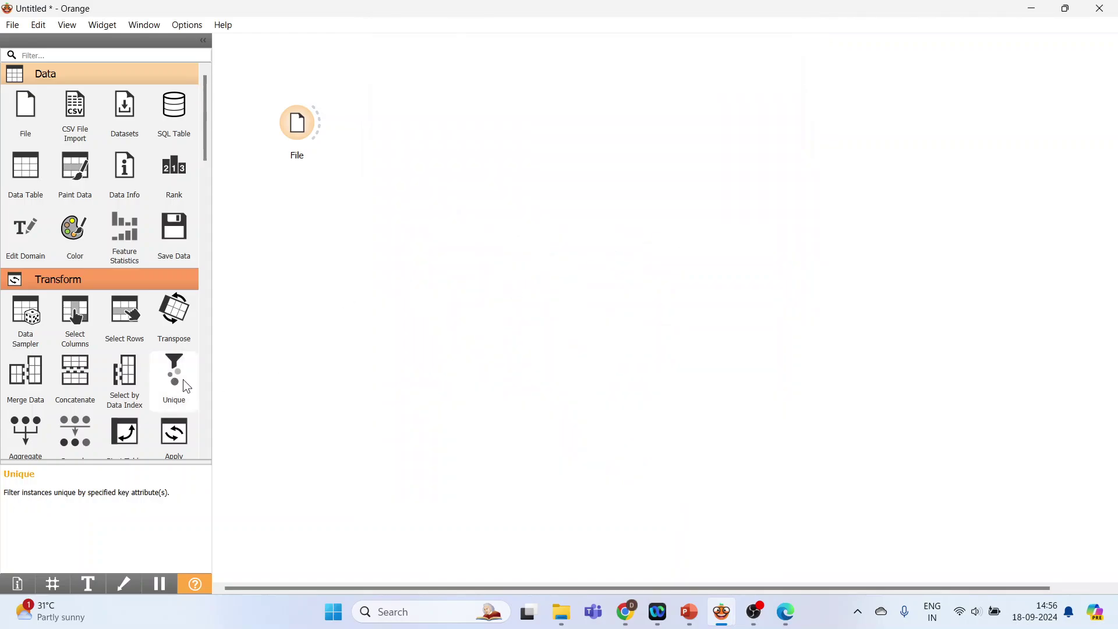
left_click(25, 337)
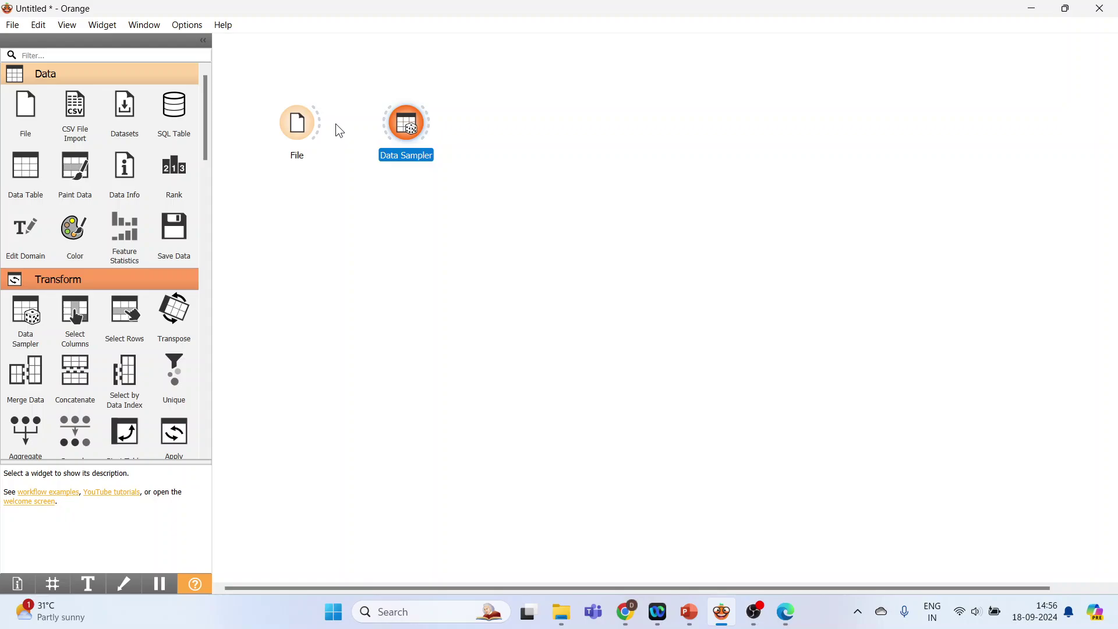
left_click_drag(324, 131, 402, 124)
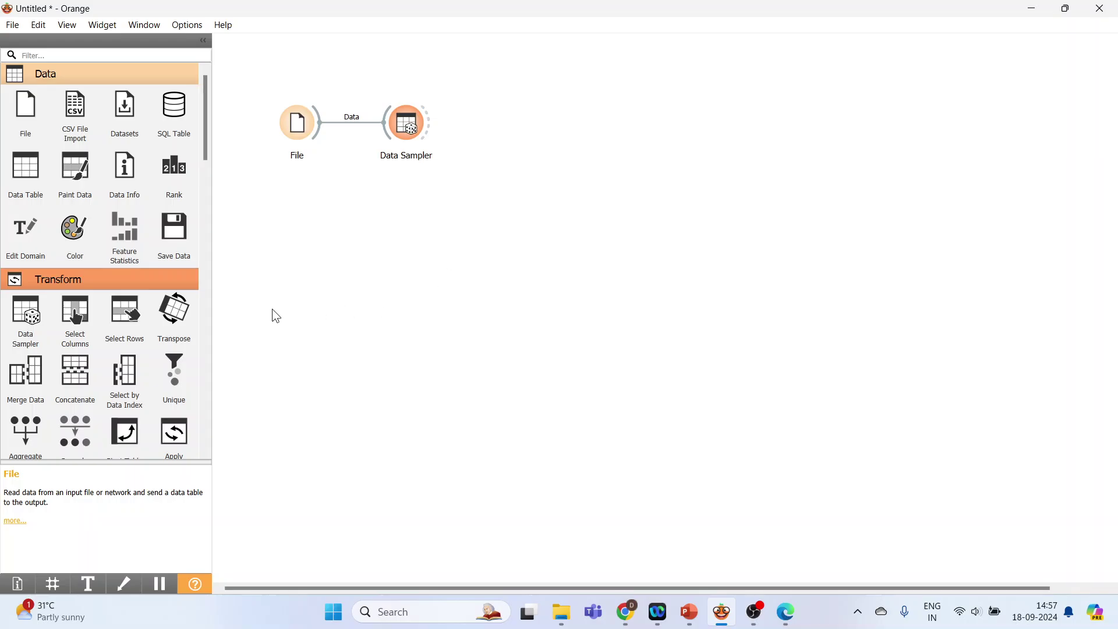
left_click_drag(204, 152, 221, 338)
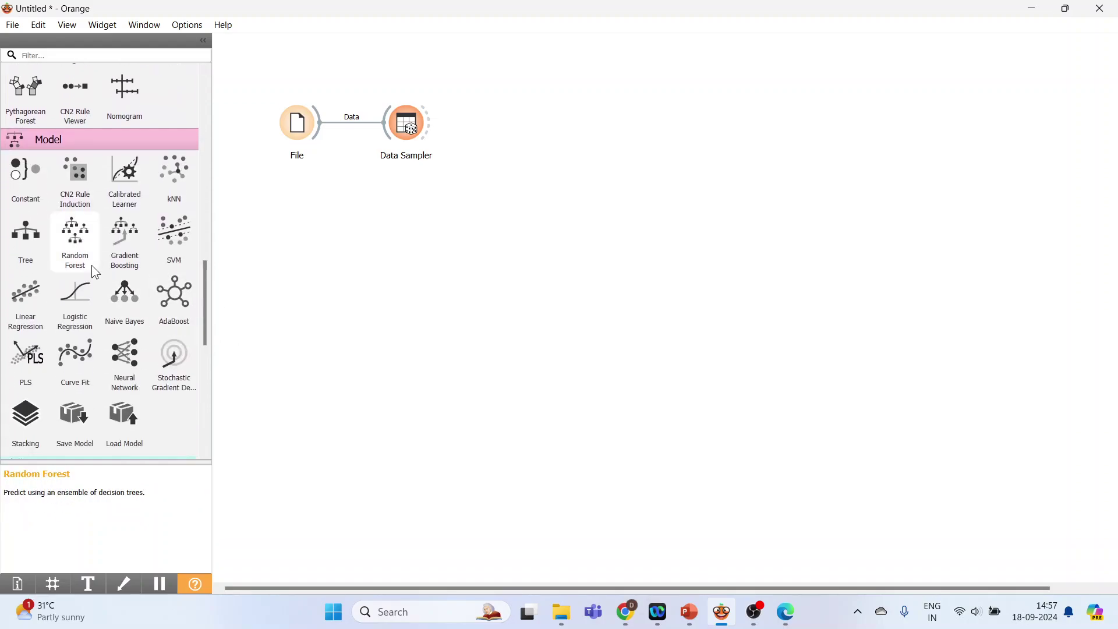
left_click(78, 246)
left_click_drag(513, 126, 411, 232)
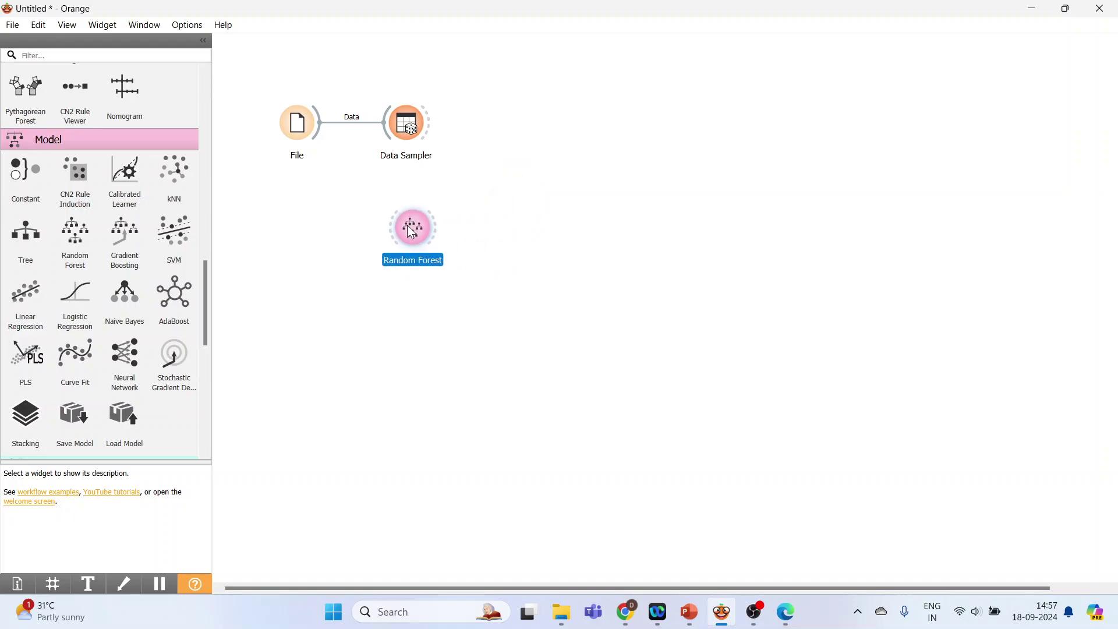
left_click_drag(209, 296, 202, 343)
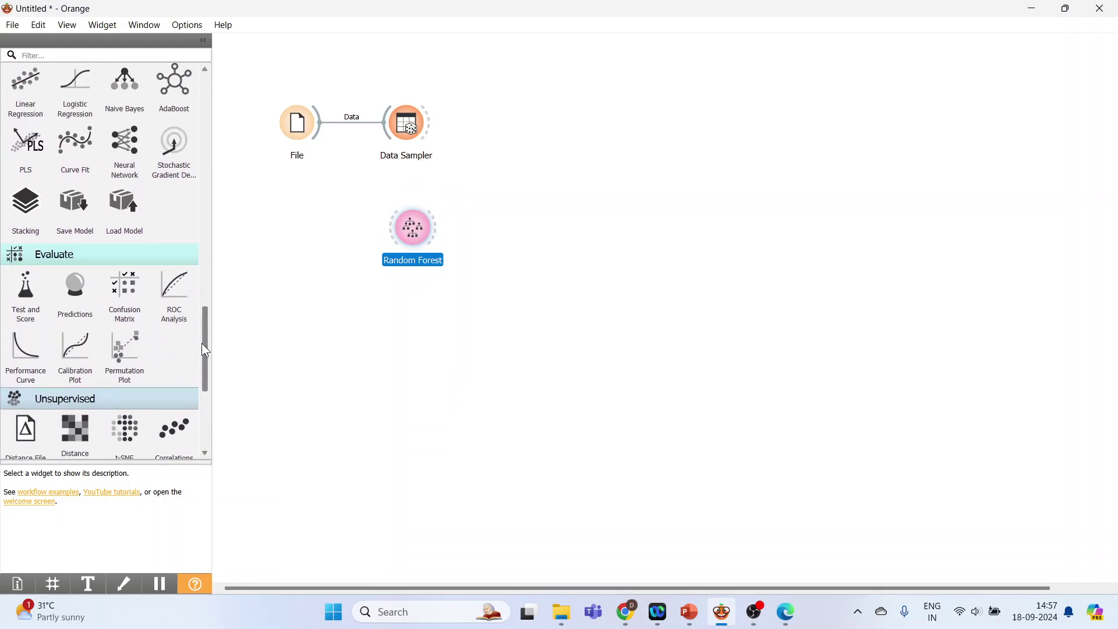
Step: Add Test and Score, connecting the data sample and Random Forest learner into it
left_click(35, 312)
left_click_drag(528, 230, 547, 123)
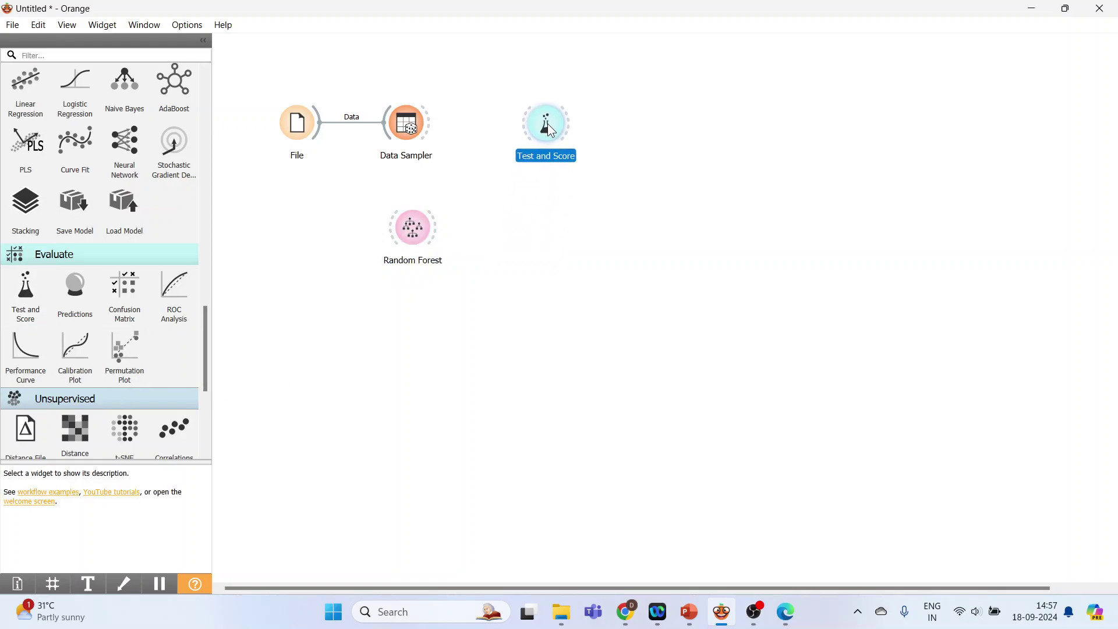
left_click(645, 309)
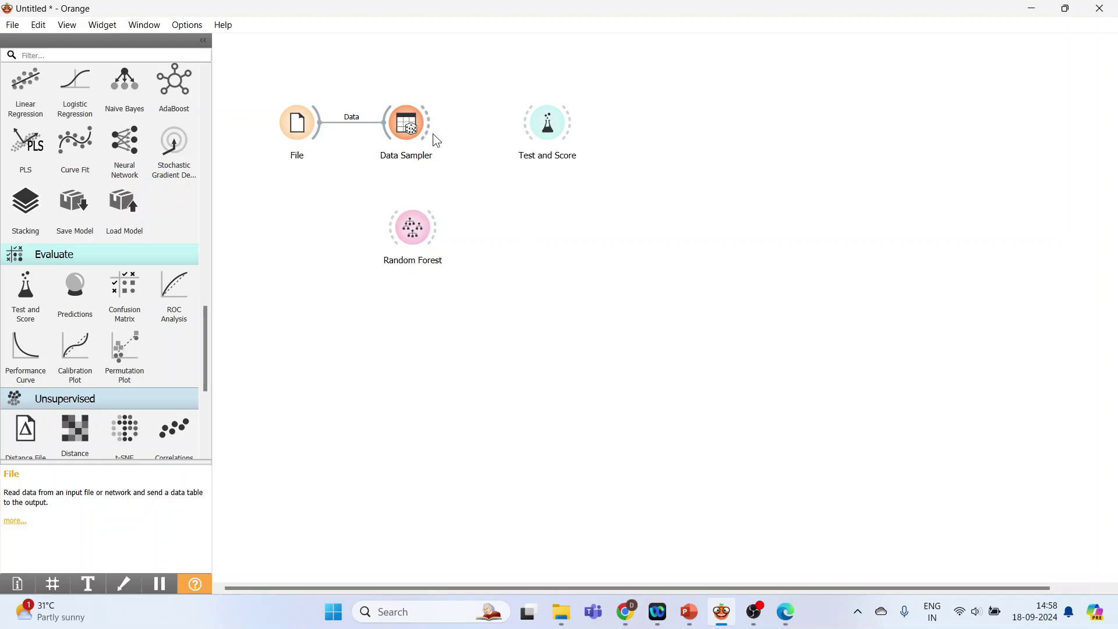
left_click_drag(431, 123, 527, 123)
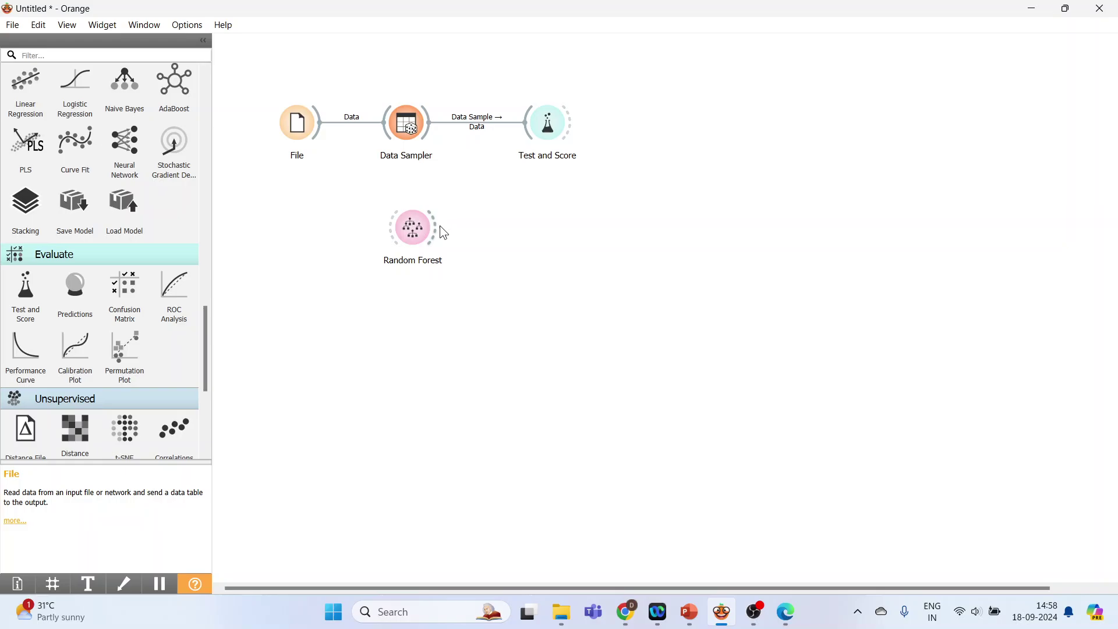
left_click_drag(439, 229, 525, 126)
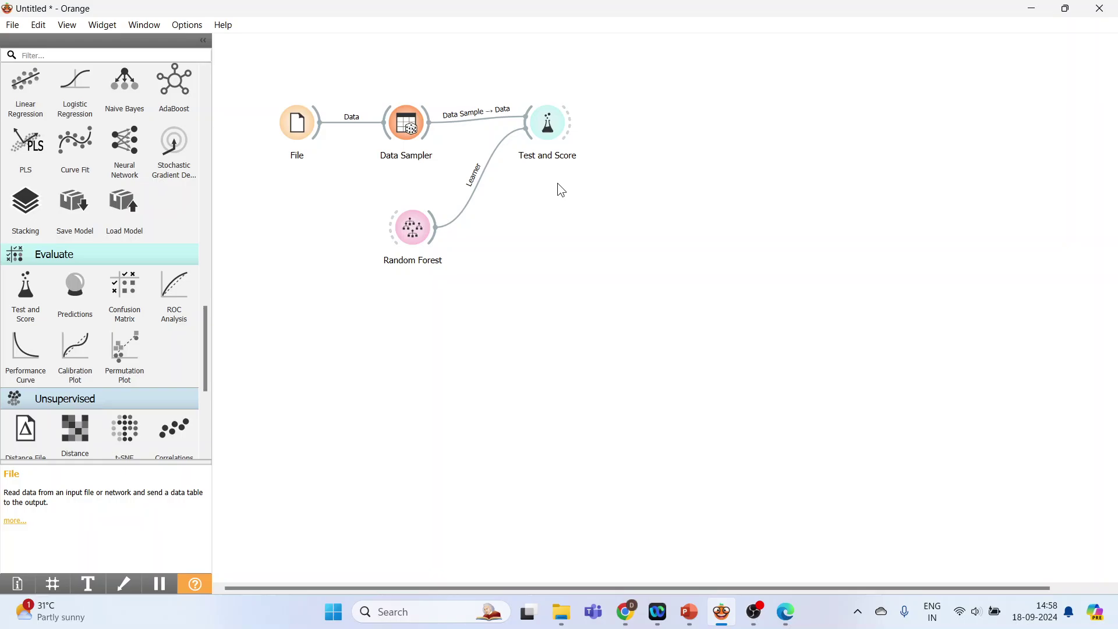
double_click(549, 130)
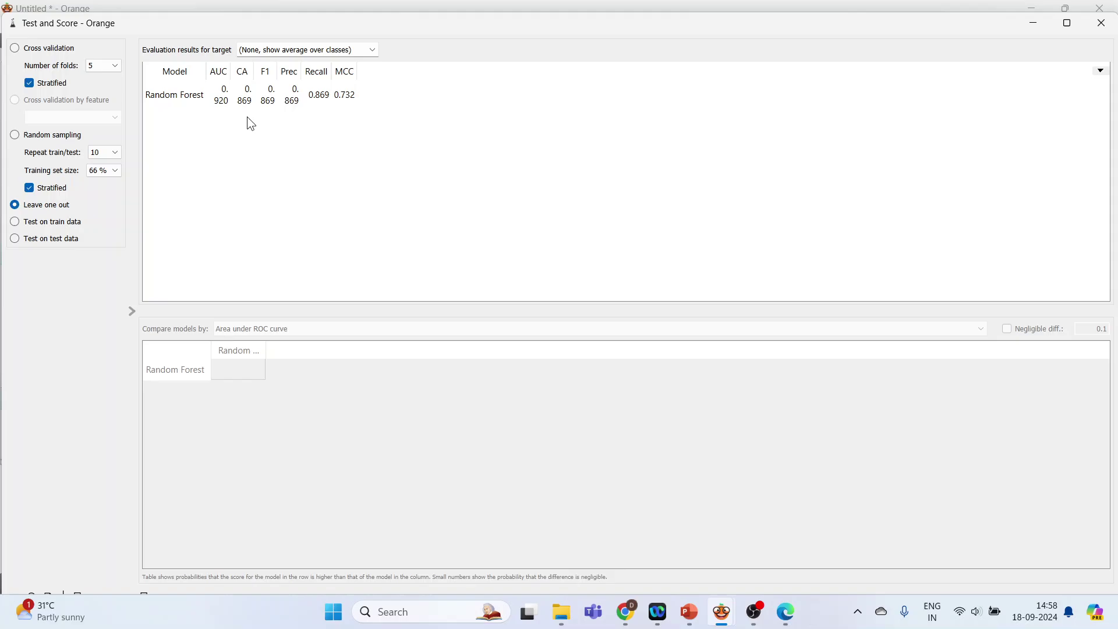
left_click(1101, 23)
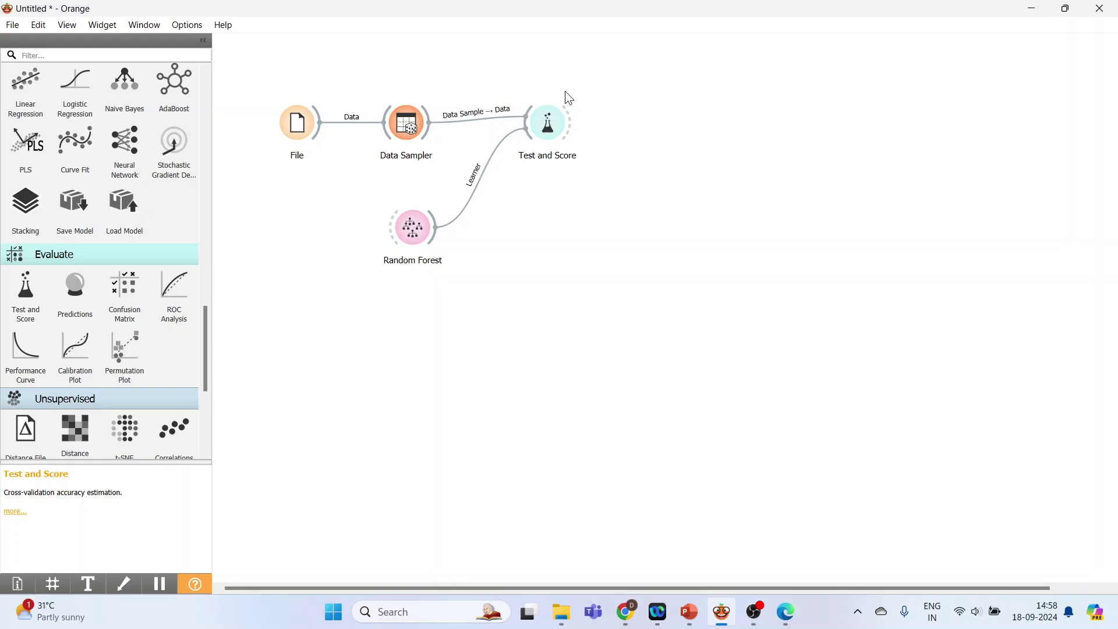
Step: Make HeartDisease the target variable again in File and apply the change
double_click(302, 129)
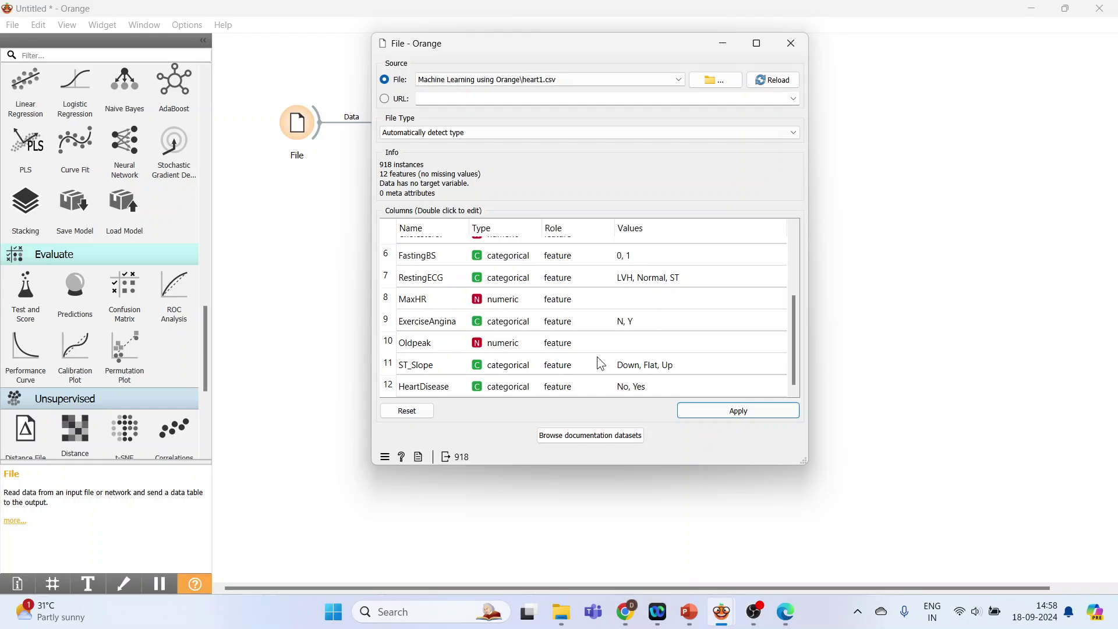
double_click(585, 386)
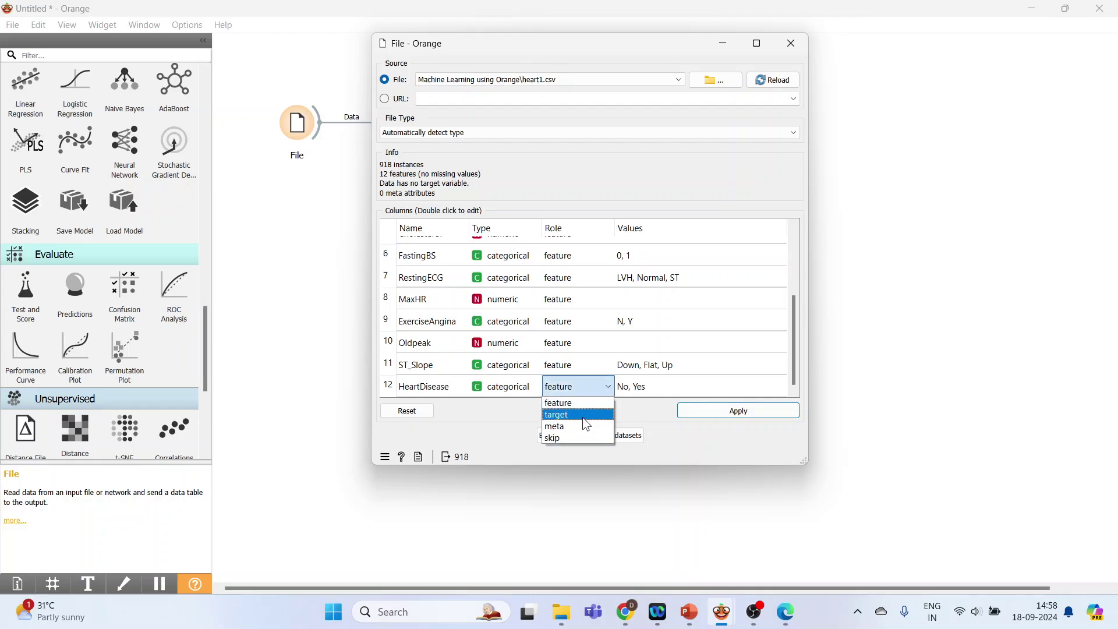
left_click(582, 416)
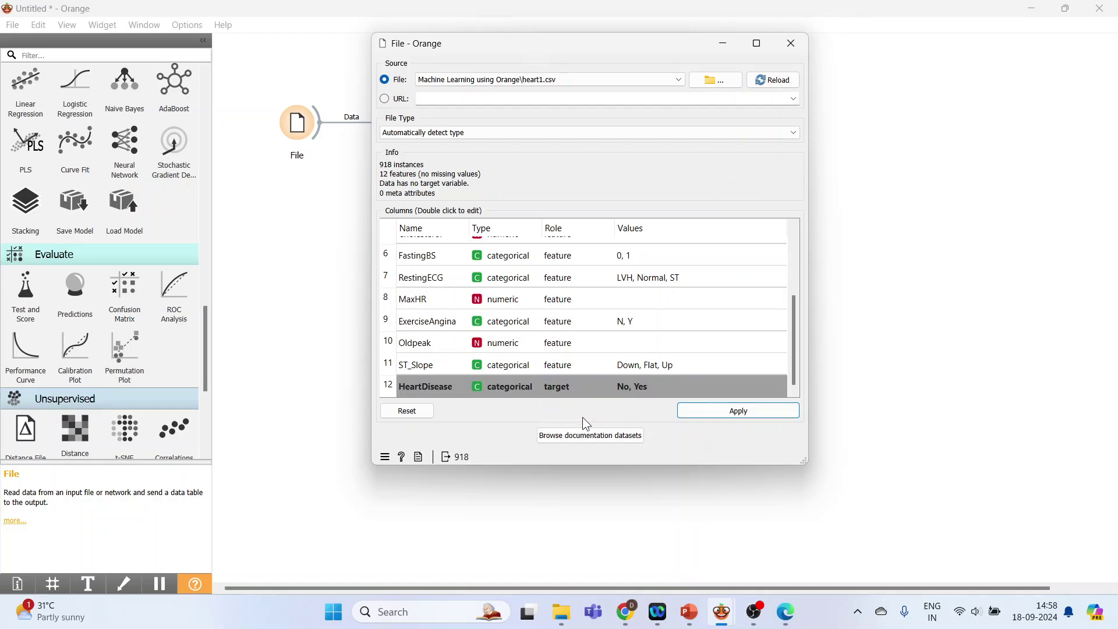
left_click(699, 413)
left_click(791, 43)
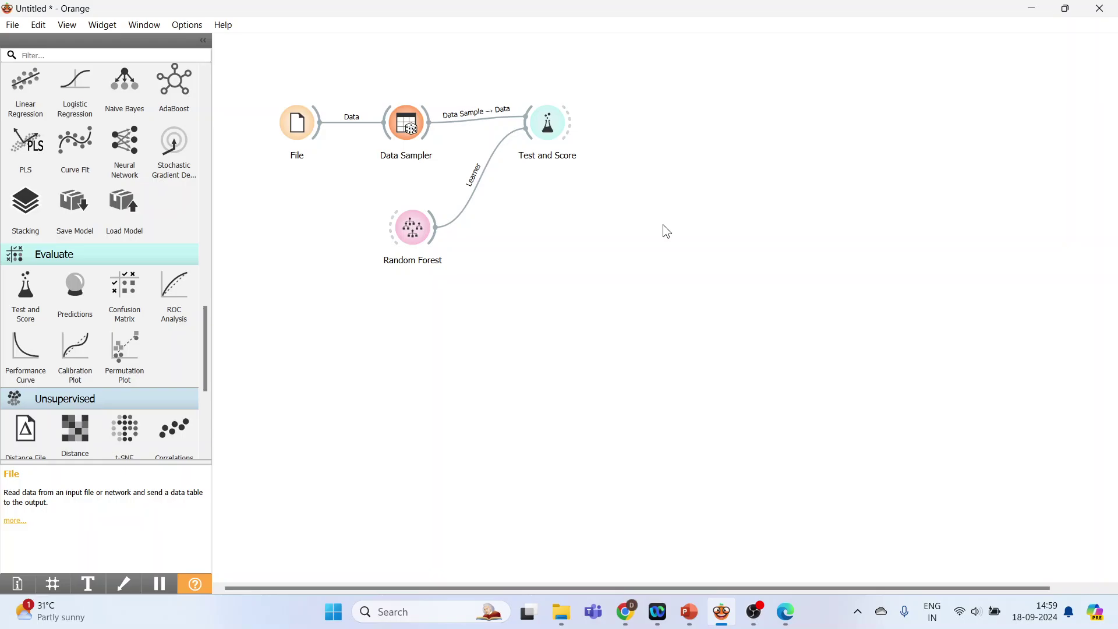
Step: Switch Test and Score to random sampling, giving AUC 0.920, CA 0.861, MCC 0.716
double_click(547, 124)
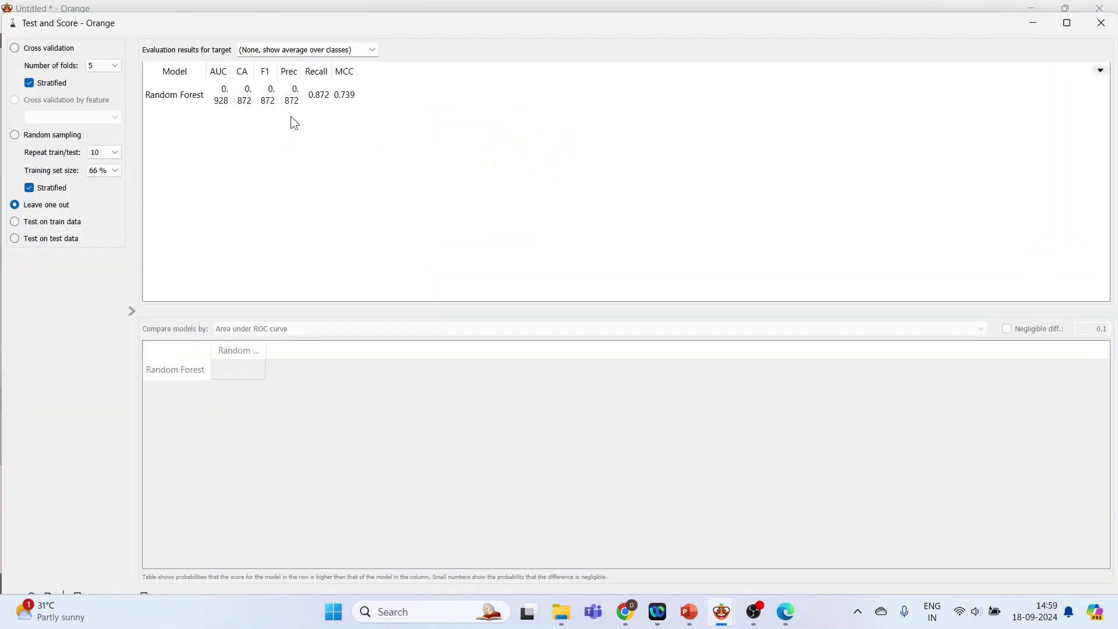
left_click_drag(232, 71, 253, 71)
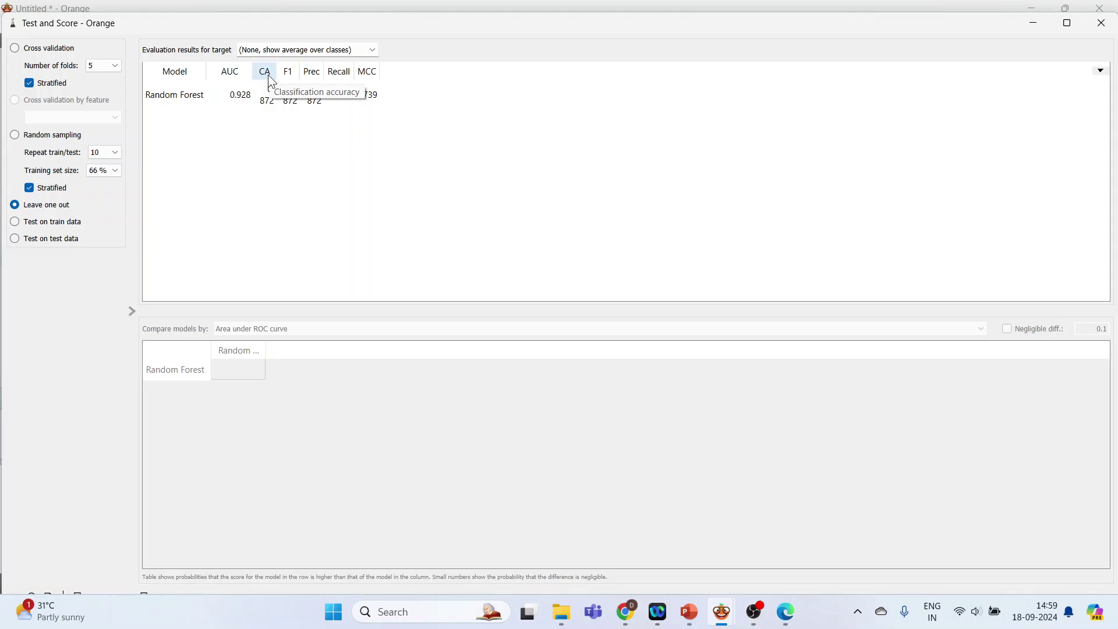
left_click_drag(276, 69, 426, 68)
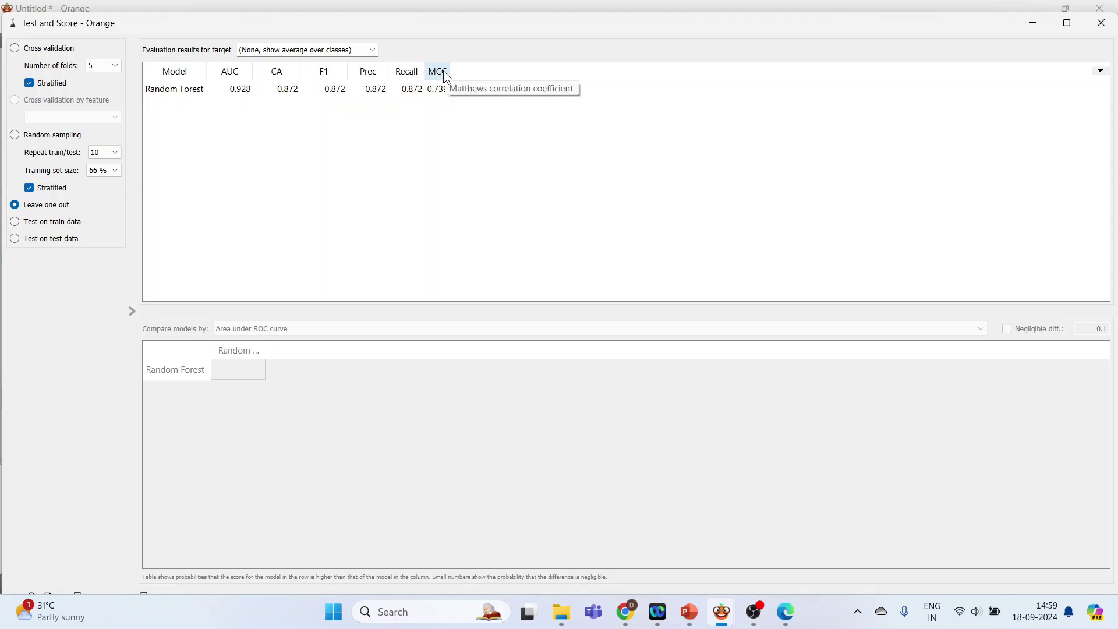
left_click(15, 51)
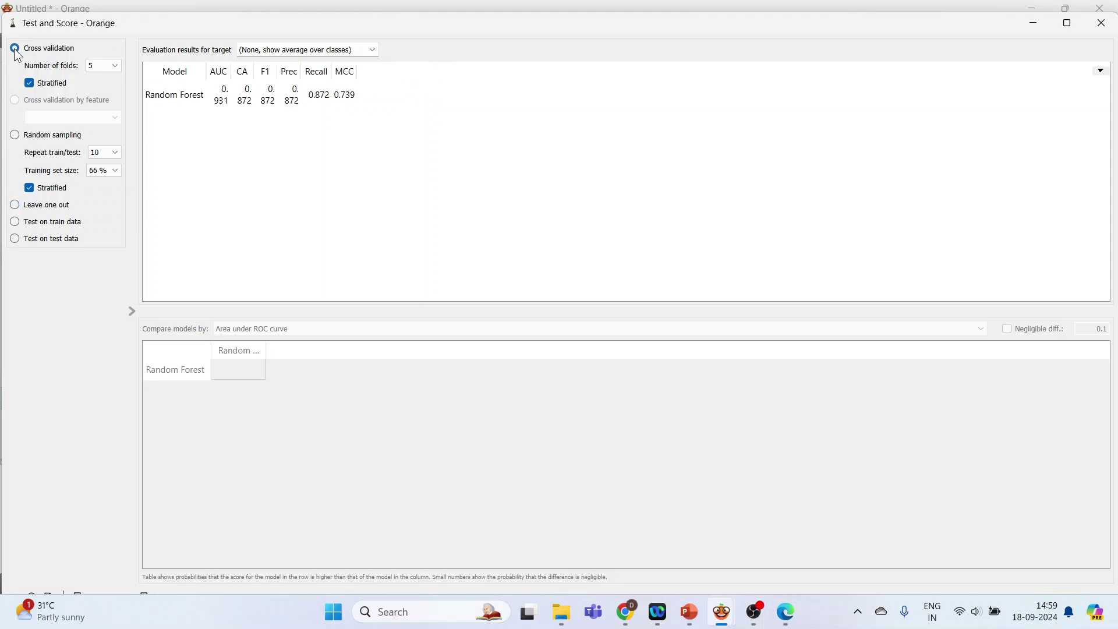
left_click(15, 136)
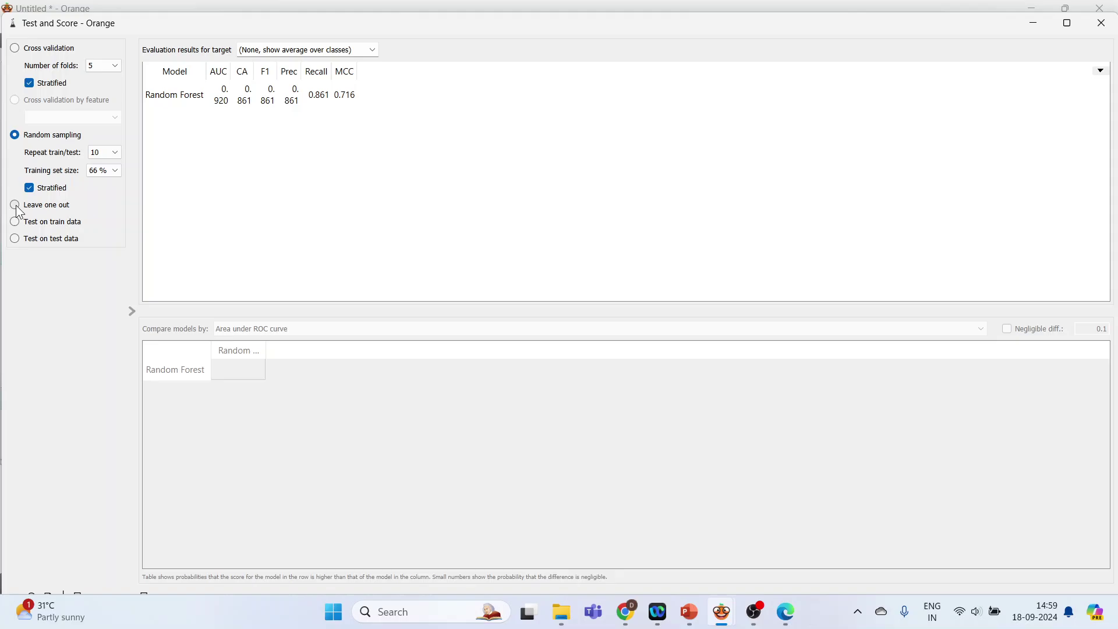
Step: Try cross validation in Data Sampler, then restore the fixed 70% proportion
left_click(1099, 24)
double_click(403, 133)
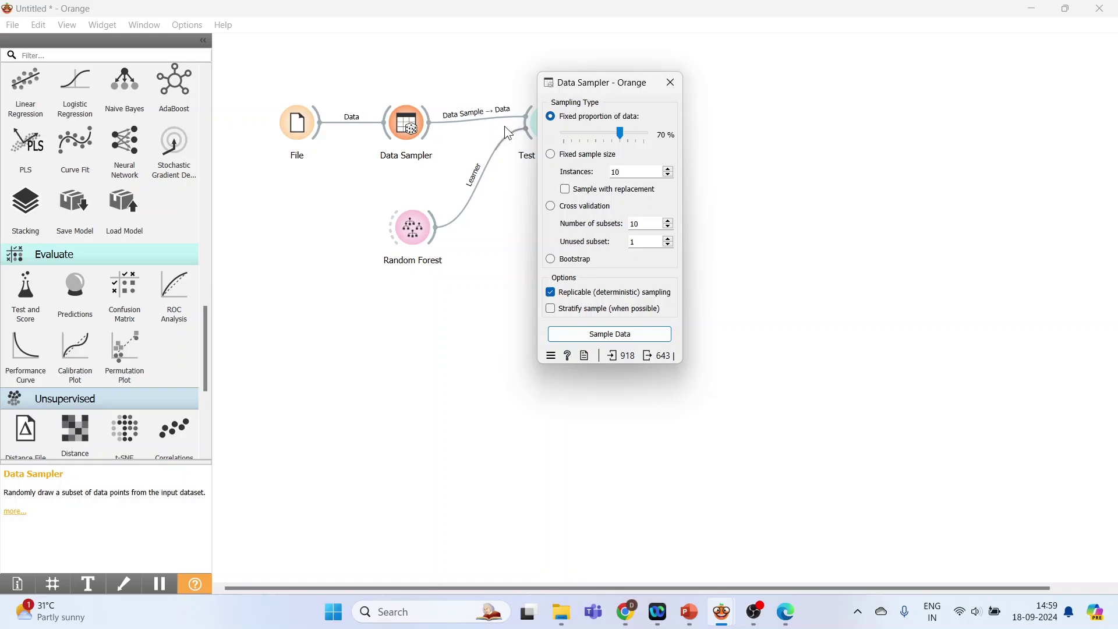
left_click_drag(629, 93, 805, 82)
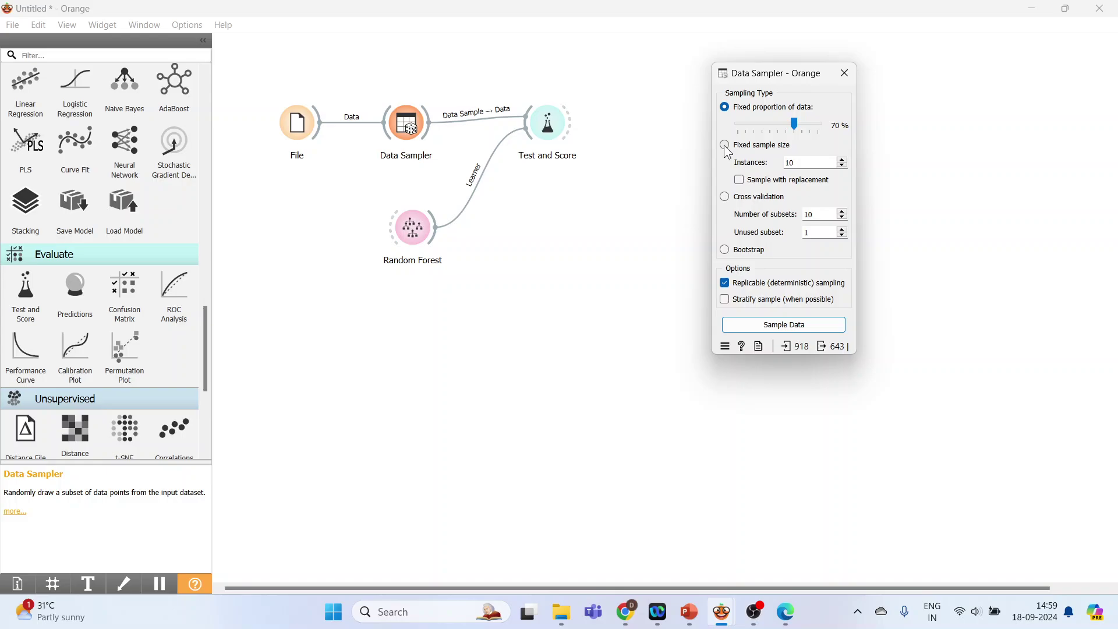
left_click(728, 197)
left_click(724, 109)
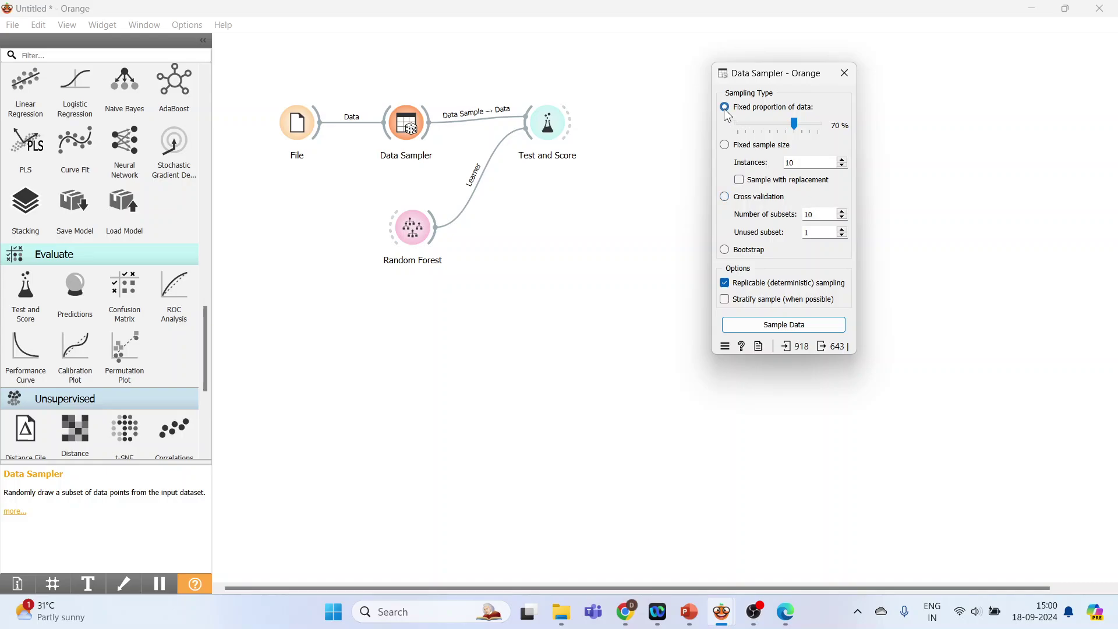
left_click(845, 74)
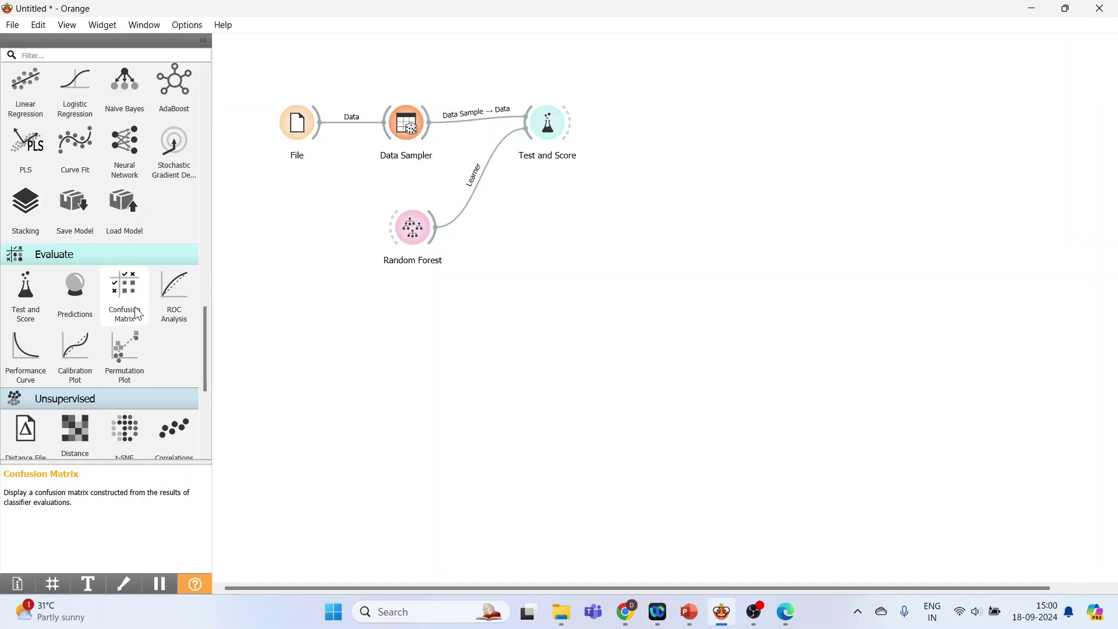
Step: Add a Confusion Matrix fed by Test and Score and select its 1109, 777, 141 and 163 cells
left_click(125, 290)
left_click_drag(573, 123, 646, 127)
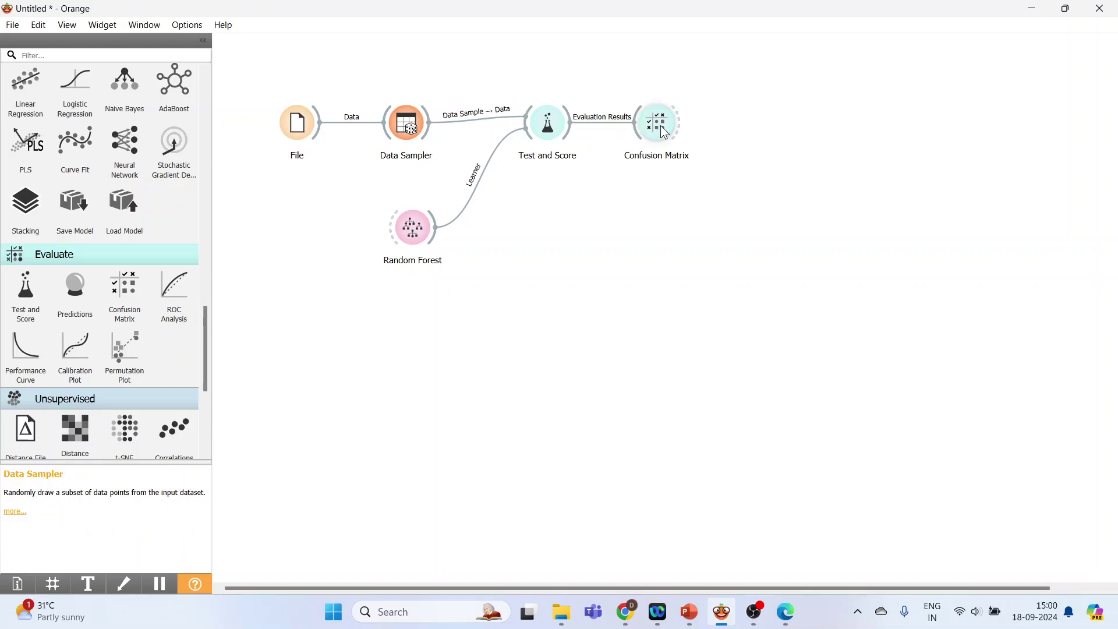
double_click(663, 132)
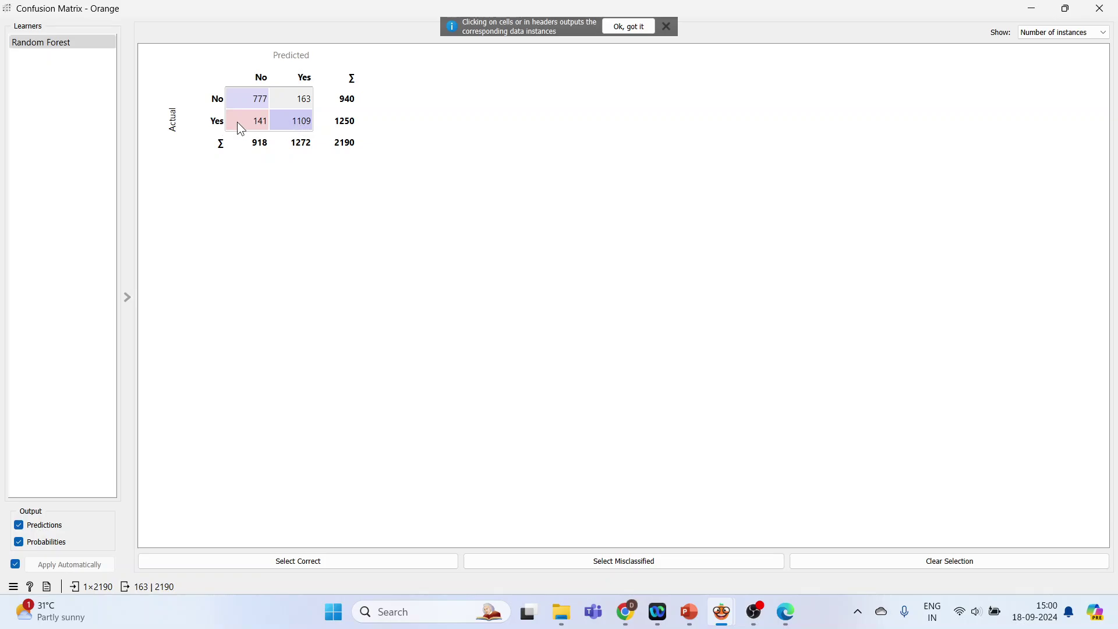
left_click(306, 125)
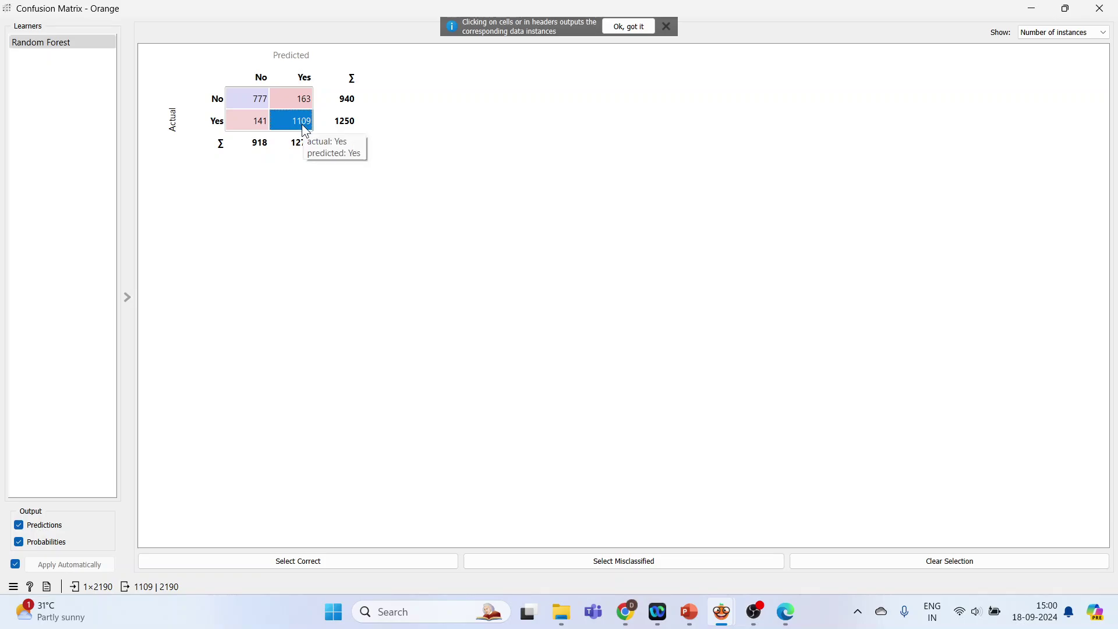
left_click(258, 102)
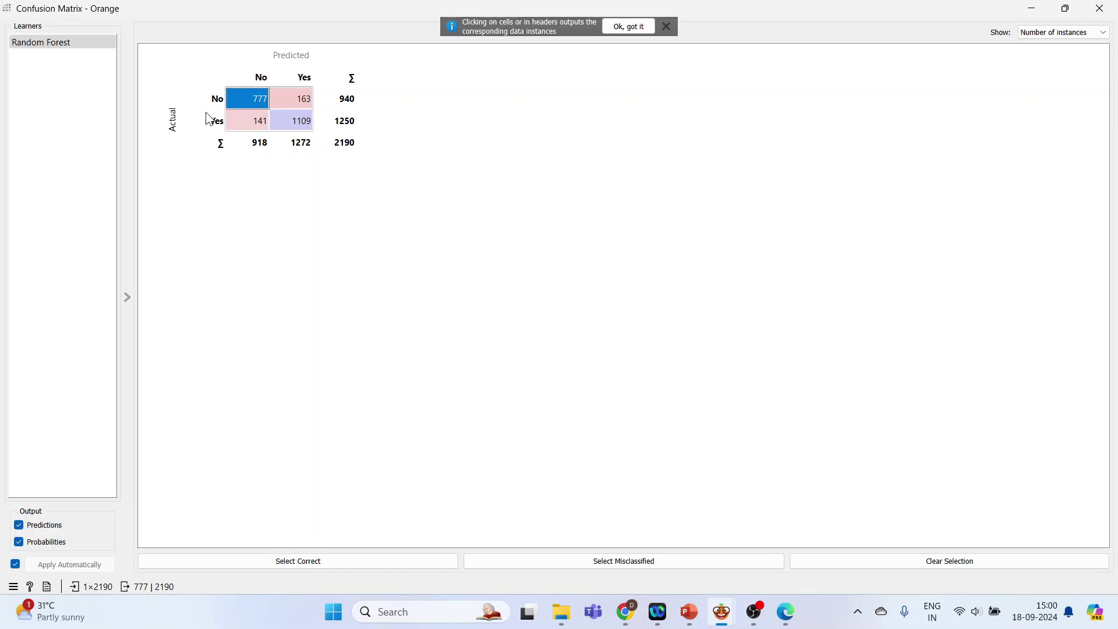
left_click(301, 129)
left_click(259, 108)
left_click(260, 129)
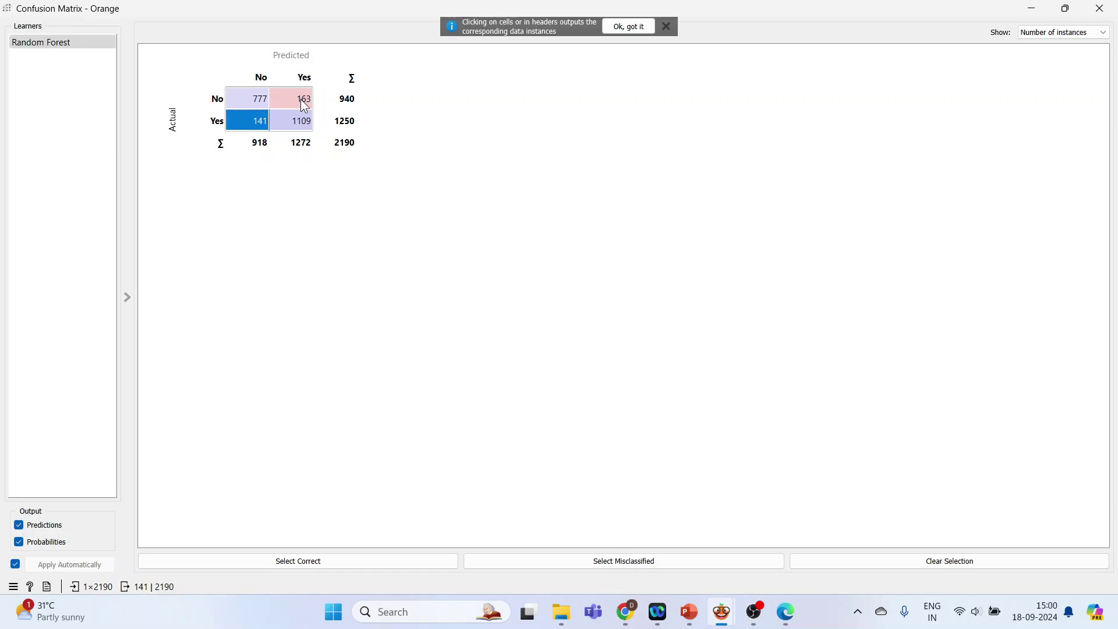
left_click(294, 99)
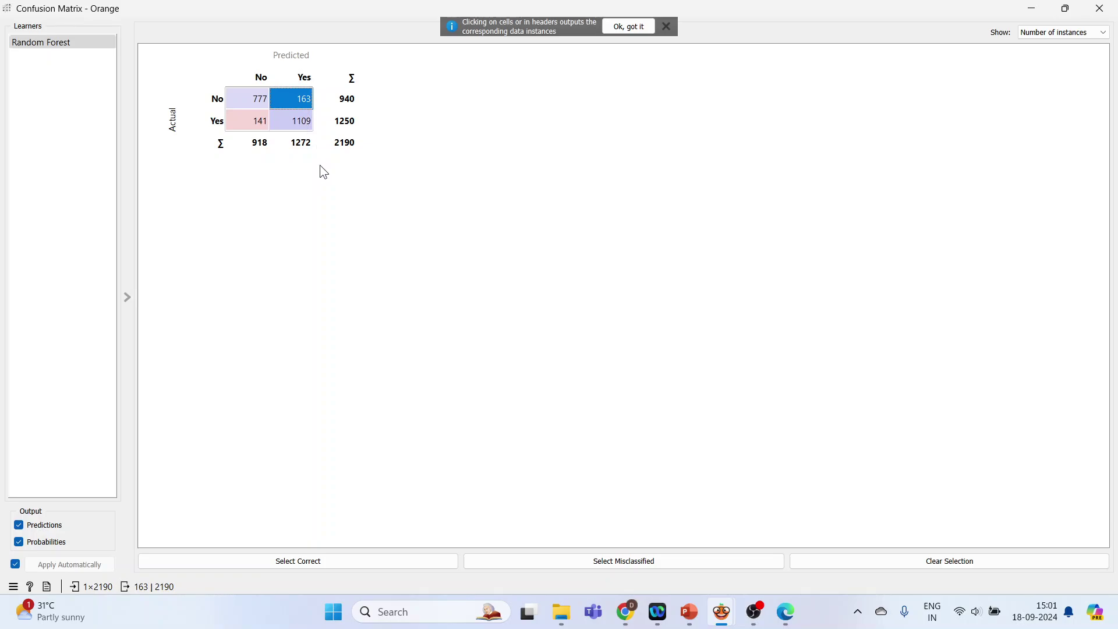
Step: Cycle the cells through proportions and probability sums, back to instance counts, then close
left_click(1099, 34)
left_click(1100, 54)
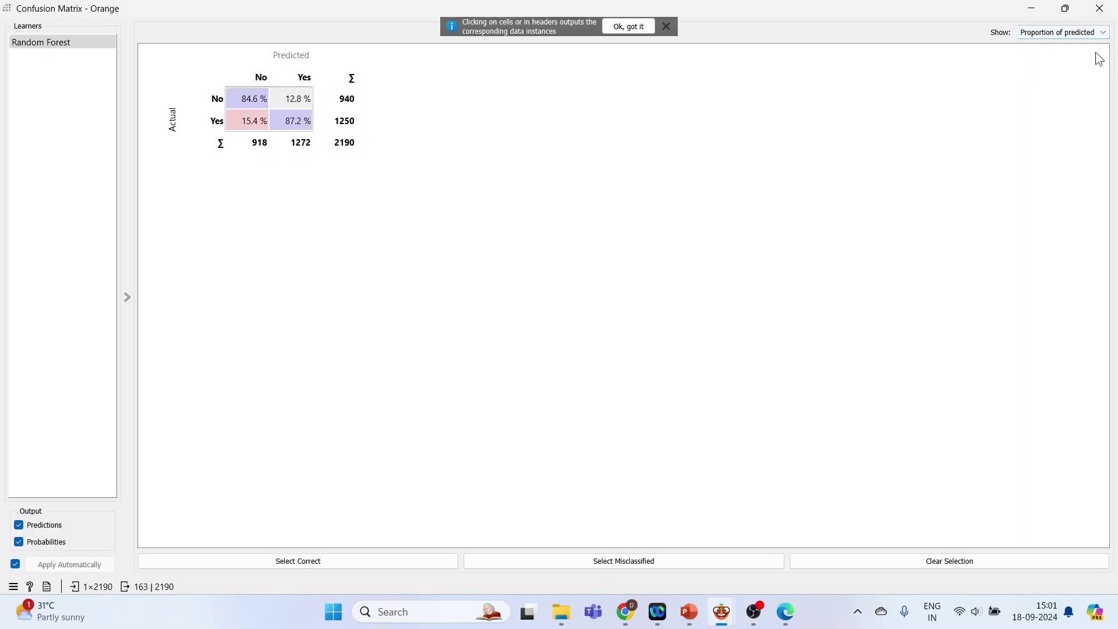
left_click(1106, 35)
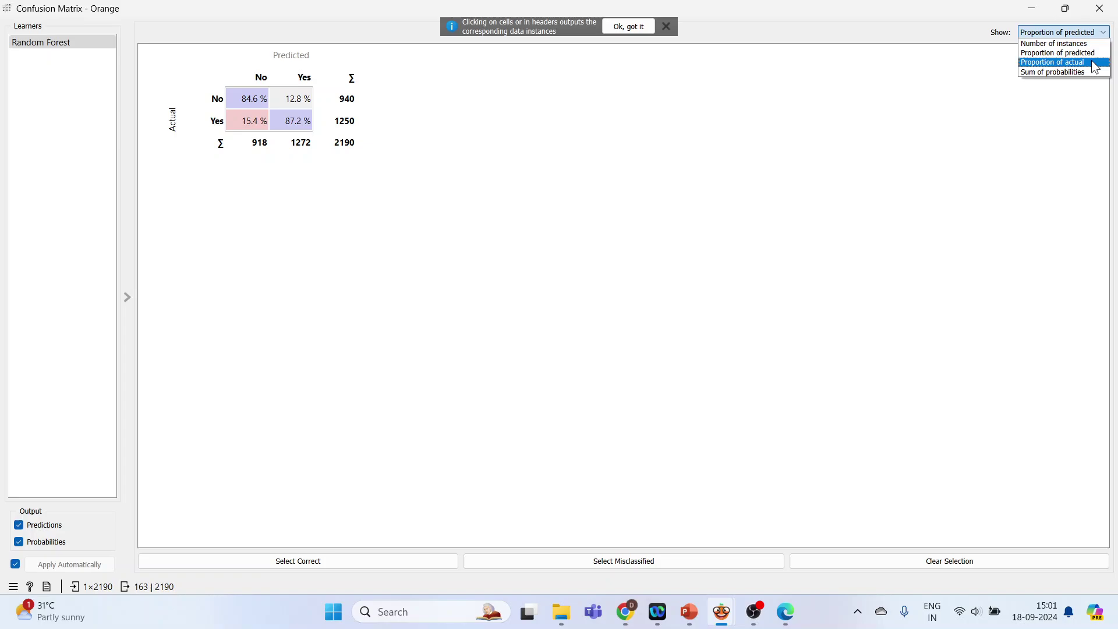
left_click(1093, 62)
left_click(1098, 34)
left_click(1093, 72)
left_click(1100, 34)
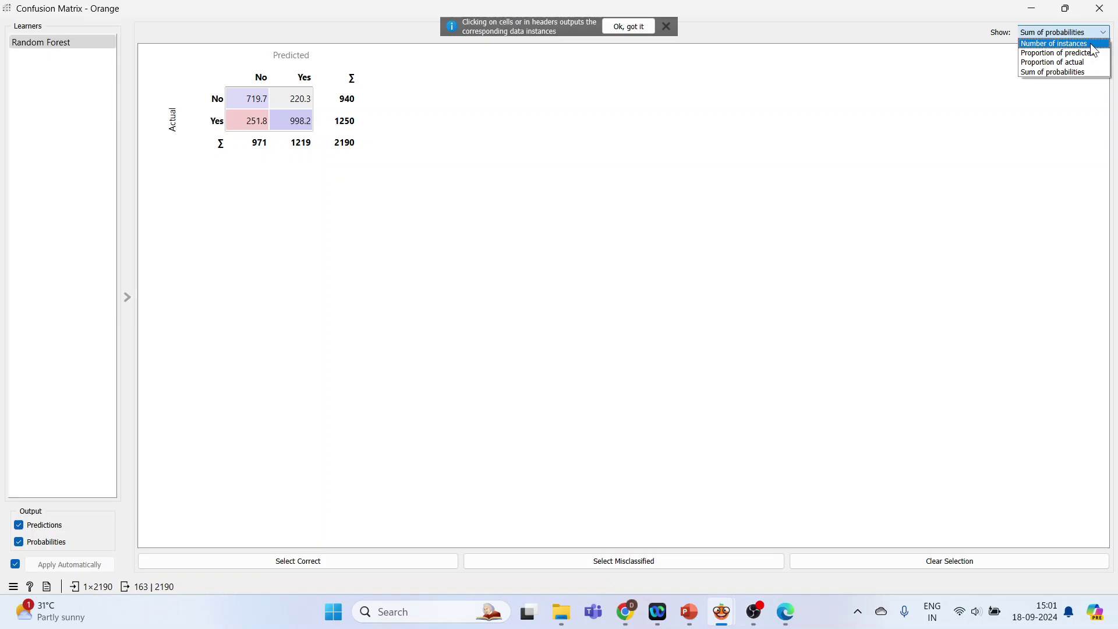
left_click(1091, 43)
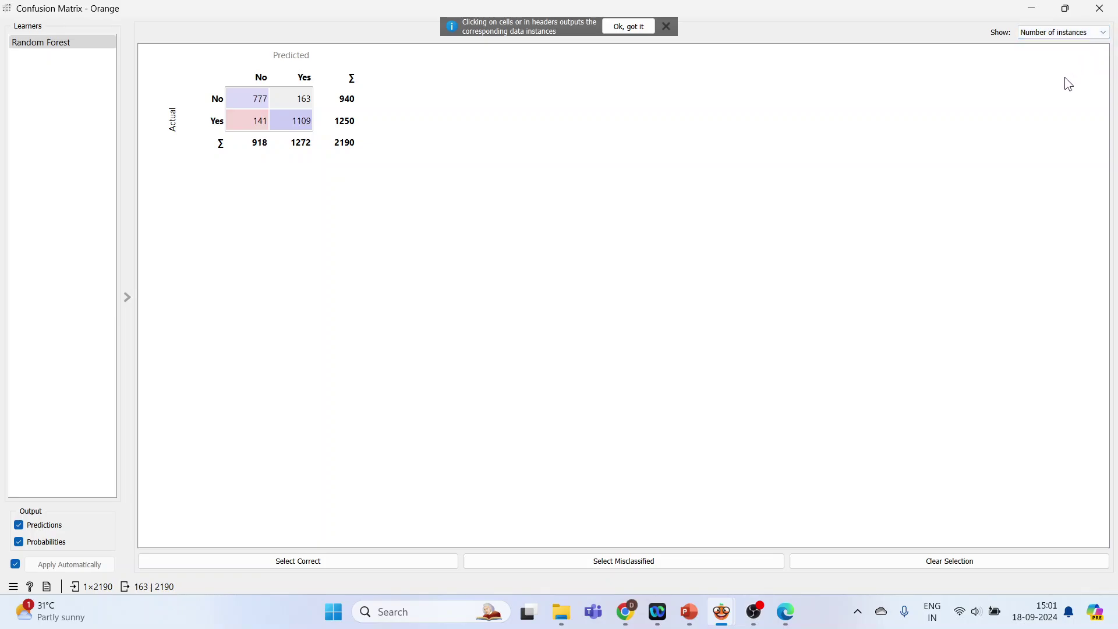
left_click(1099, 9)
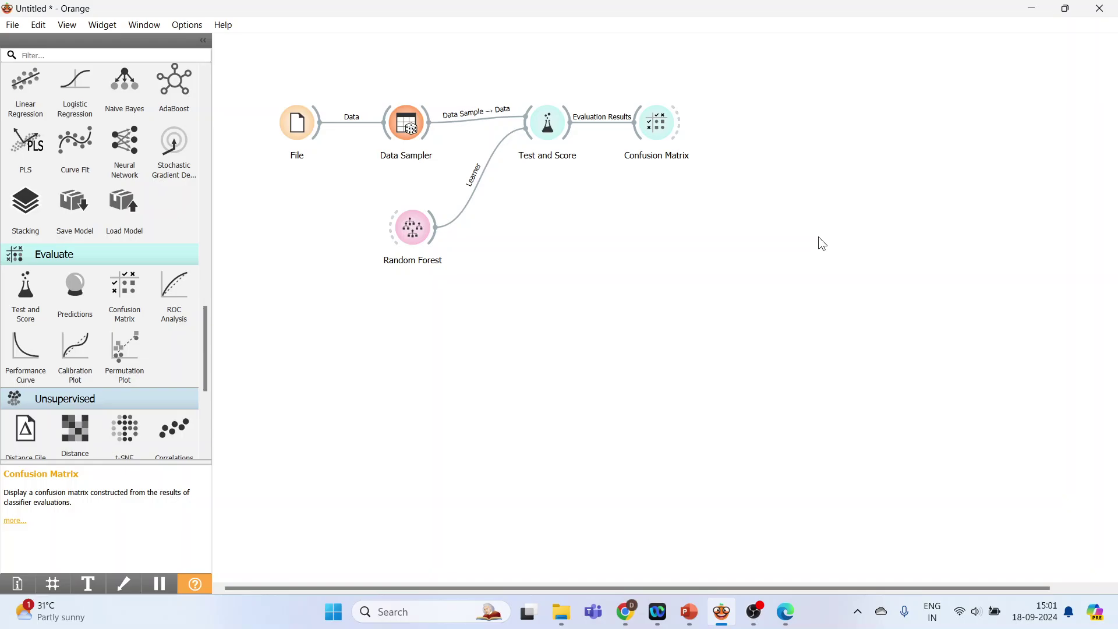
Step: Add a ROC Analysis widget and spread File, Data Sampler and Confusion Matrix across the canvas
left_click(177, 301)
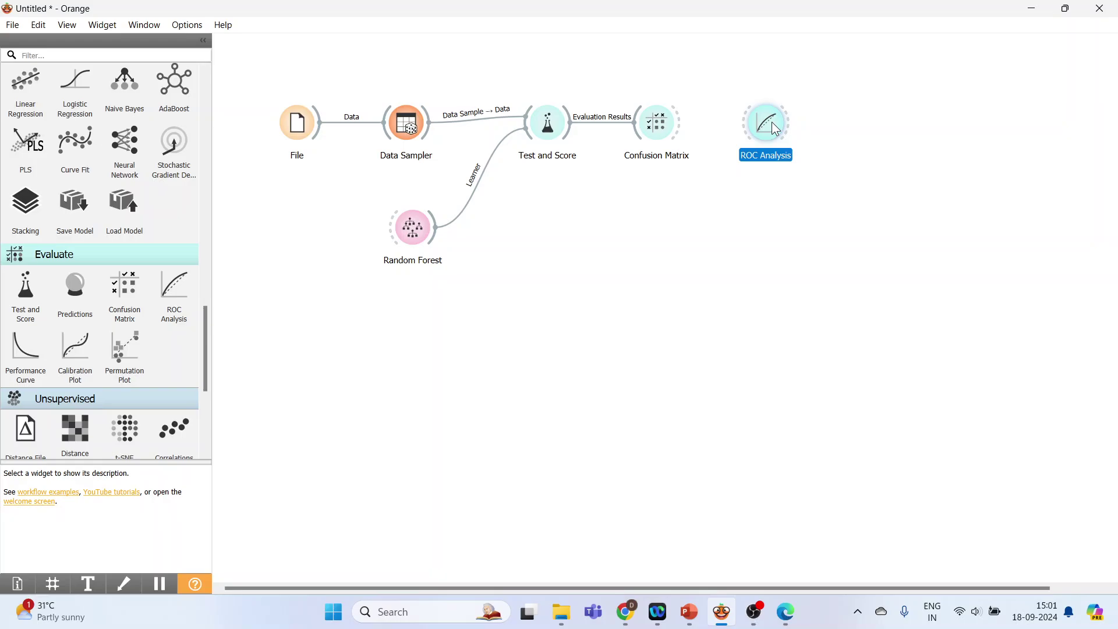
left_click_drag(757, 119, 791, 168)
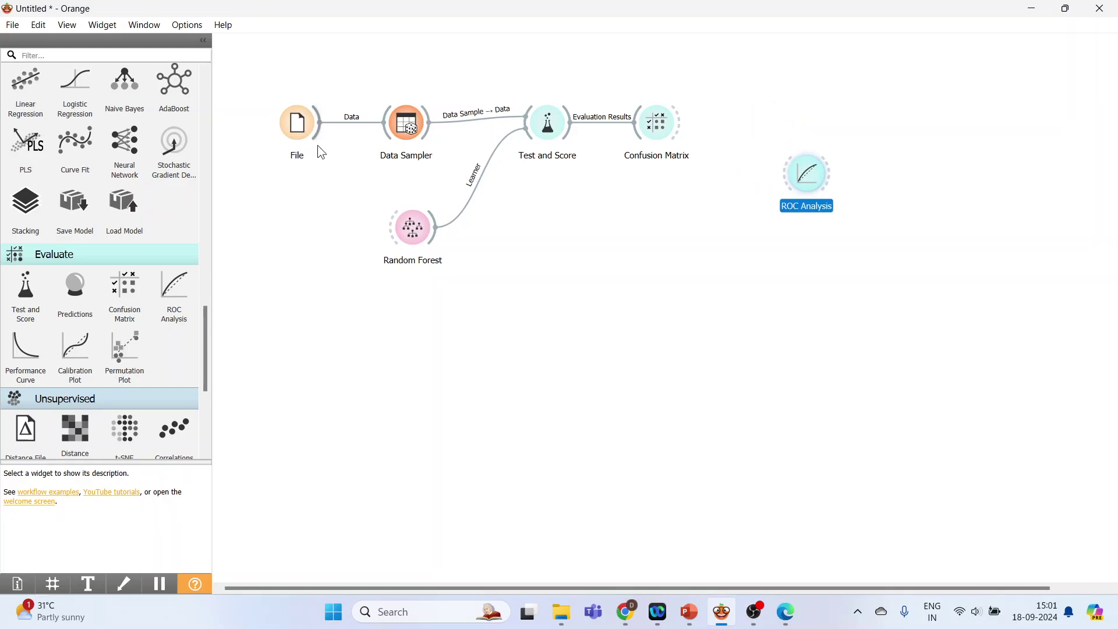
left_click_drag(299, 128, 289, 109)
left_click_drag(406, 118, 418, 95)
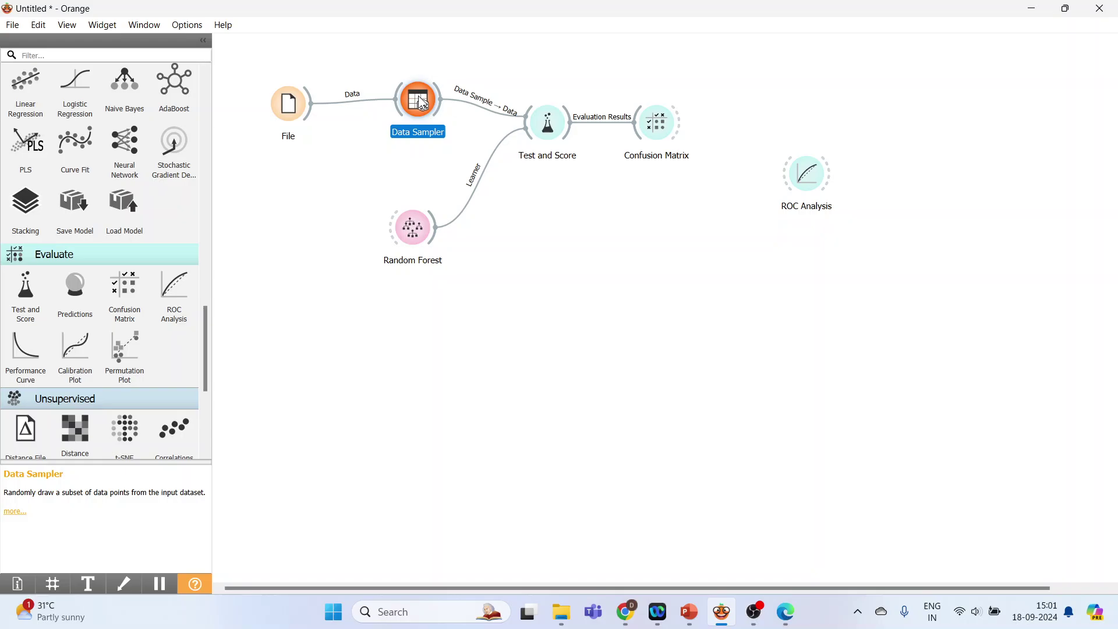
left_click_drag(660, 127, 931, 86)
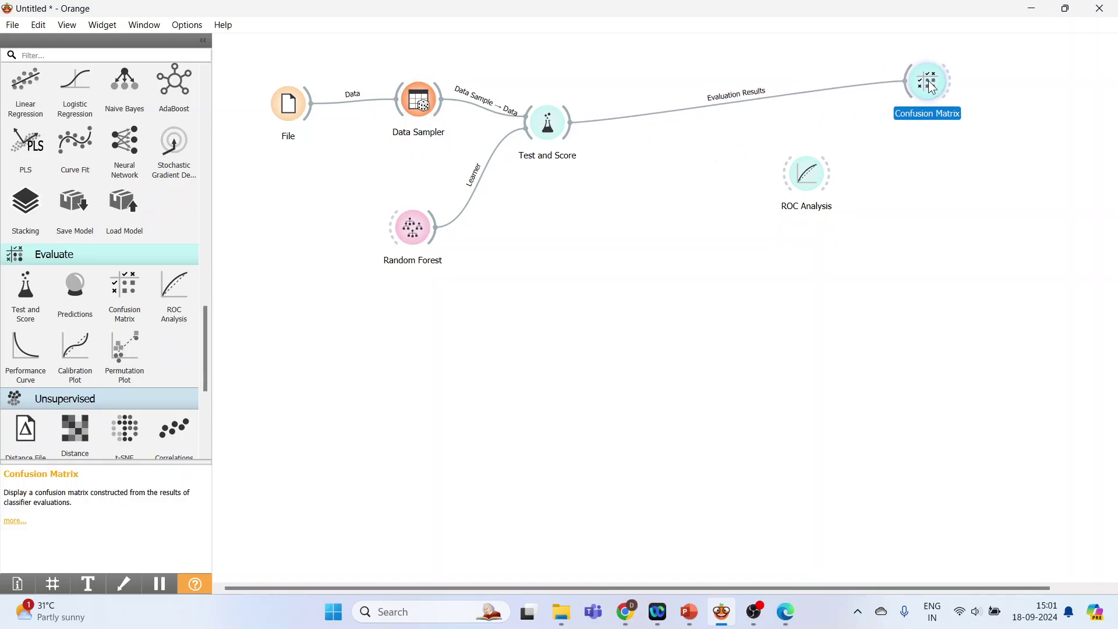
Step: Reposition ROC Analysis, Test and Score and Random Forest, then link Test and Score results into ROC Analysis
left_click_drag(836, 169, 901, 191)
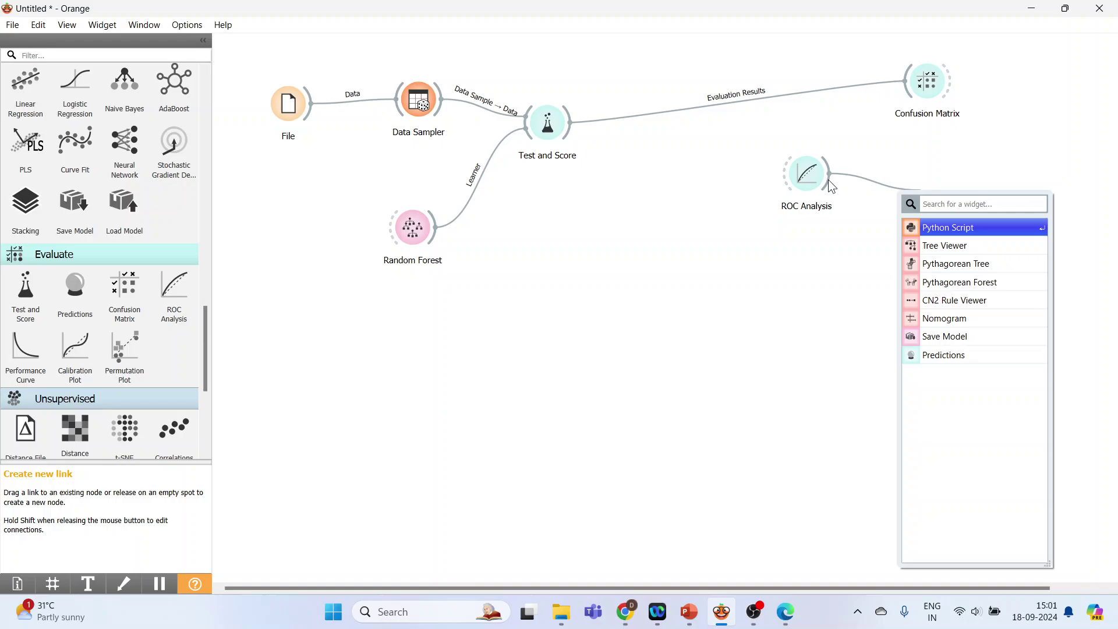
key("Escape")
left_click_drag(808, 177, 934, 189)
left_click_drag(550, 135, 658, 102)
left_click_drag(428, 217, 556, 218)
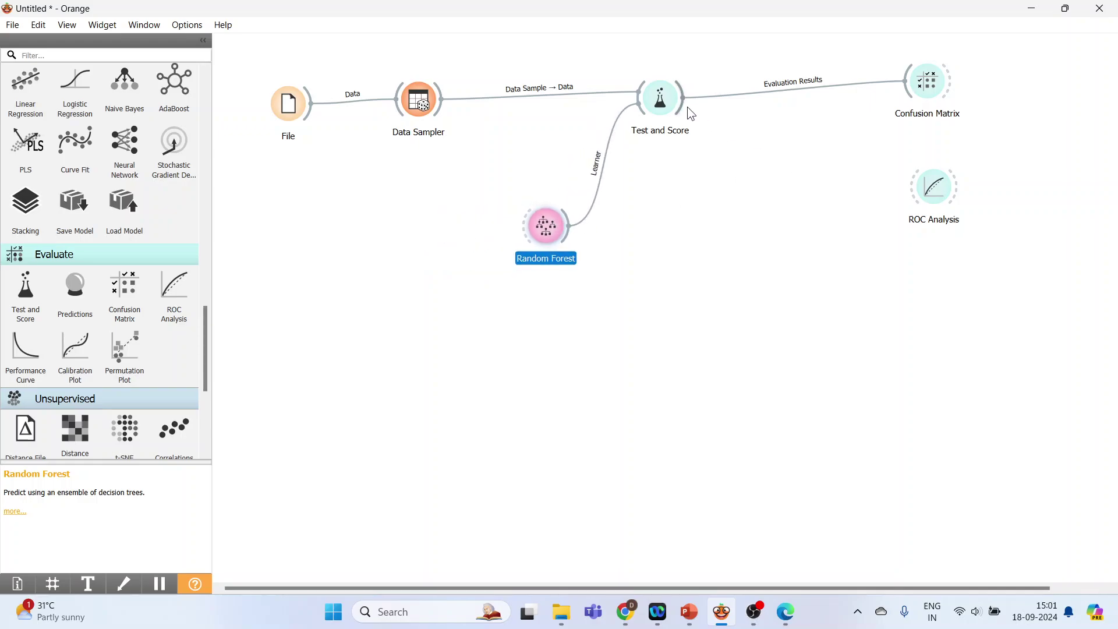
left_click_drag(690, 113, 935, 187)
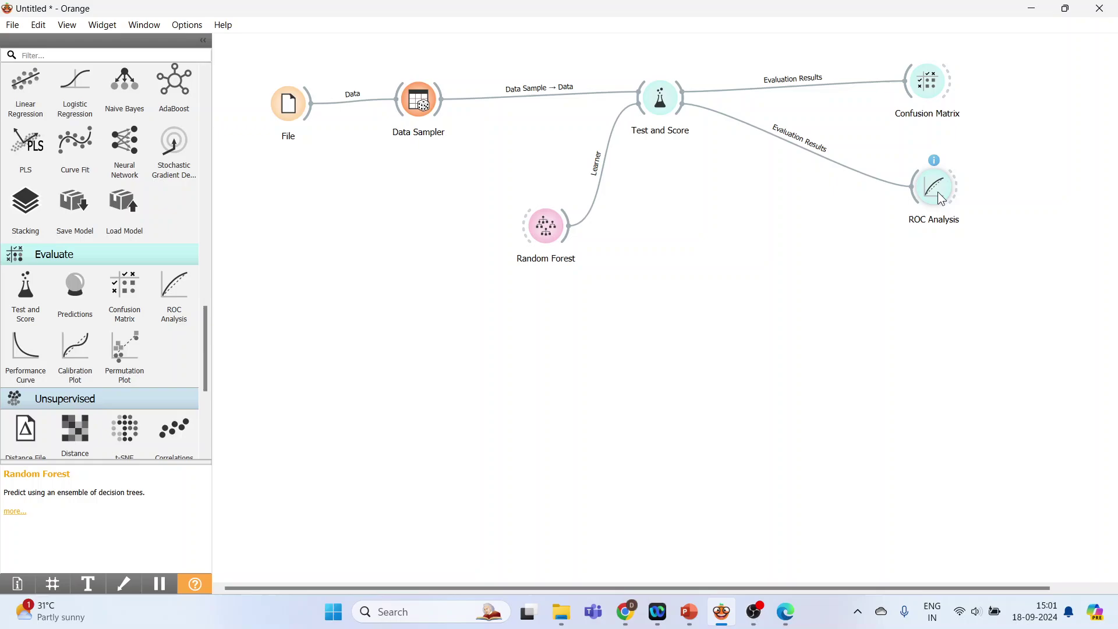
Step: Inspect Random Forest's ROC curve thresholds and enable convex ROC curves
double_click(937, 191)
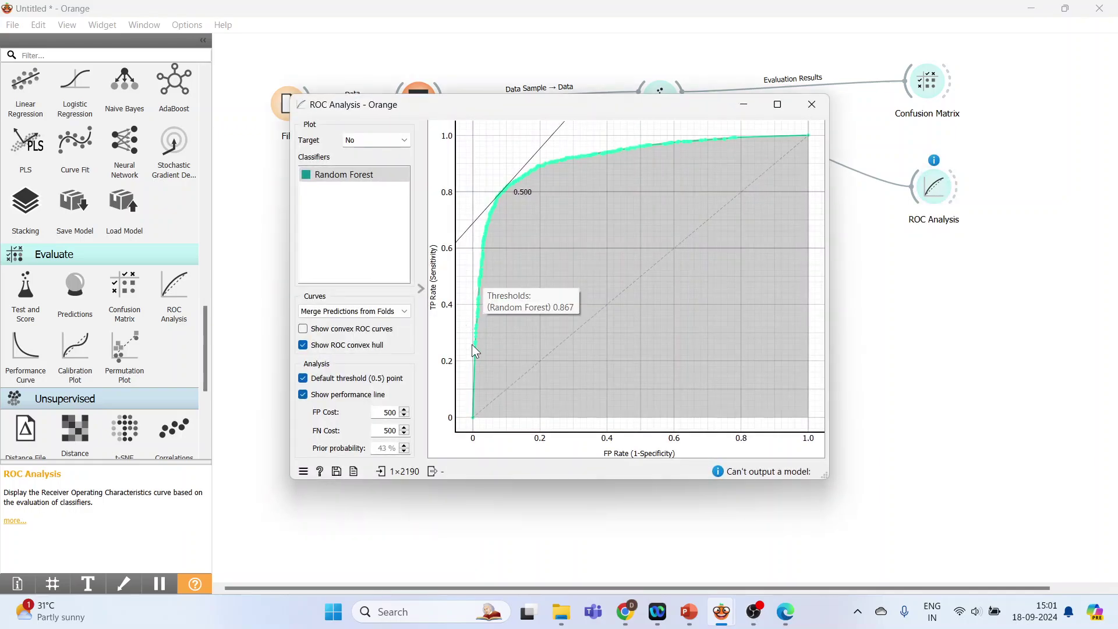
mouse_move(498, 207)
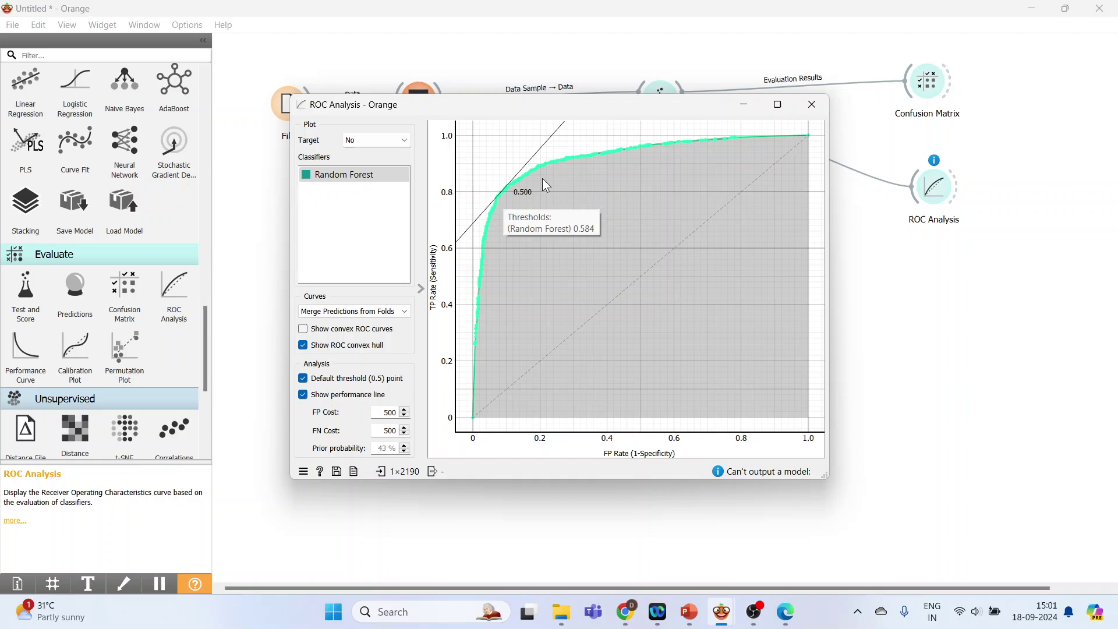
left_click(305, 331)
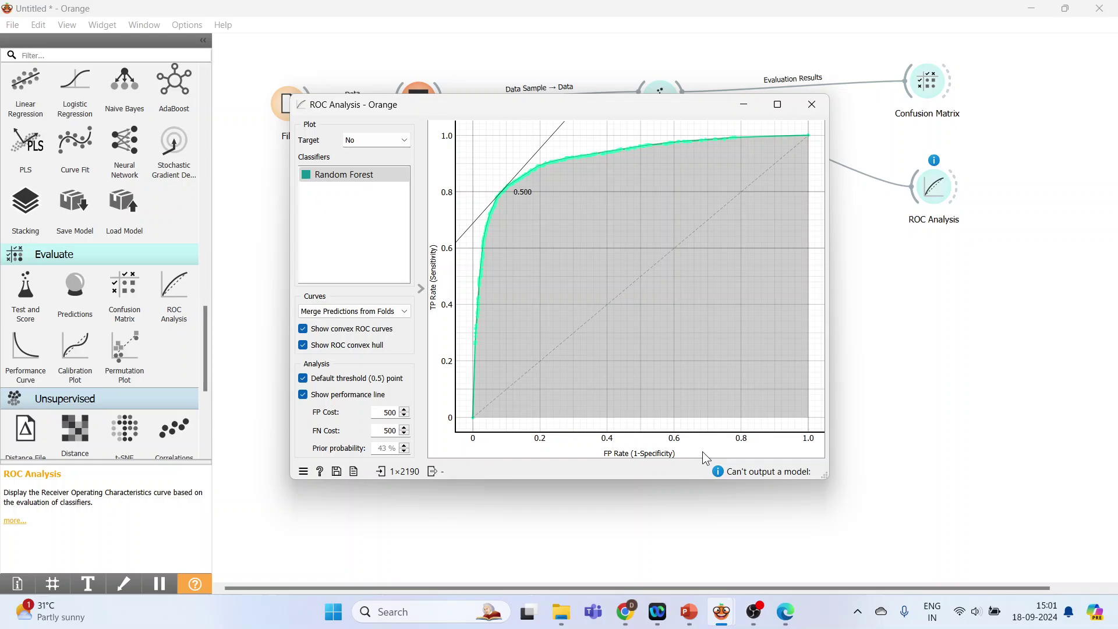
mouse_move(478, 348)
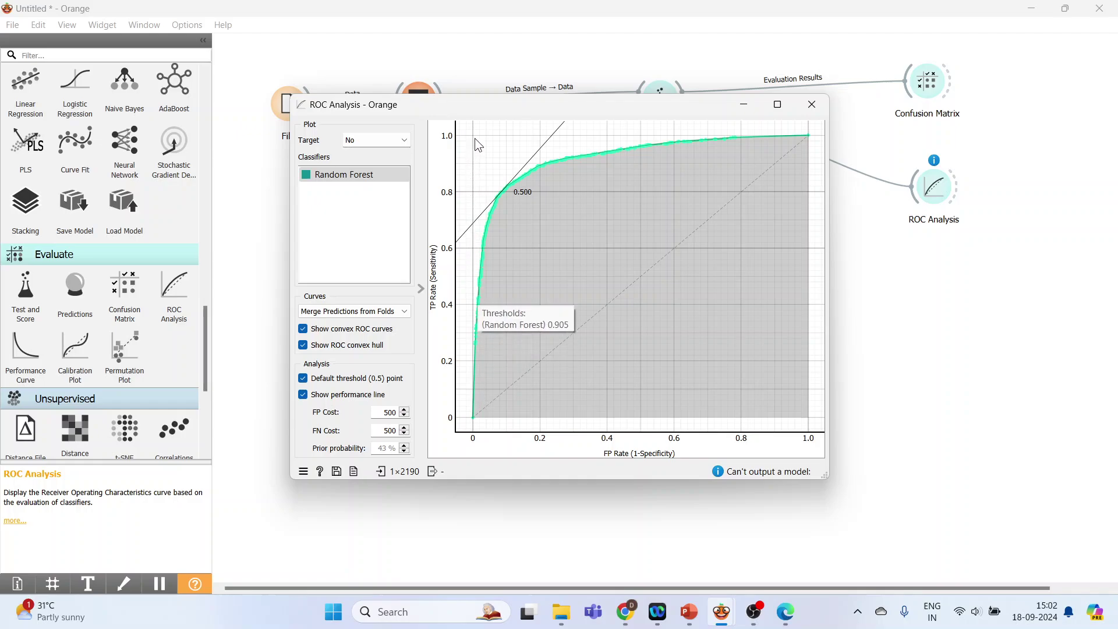
mouse_move(727, 141)
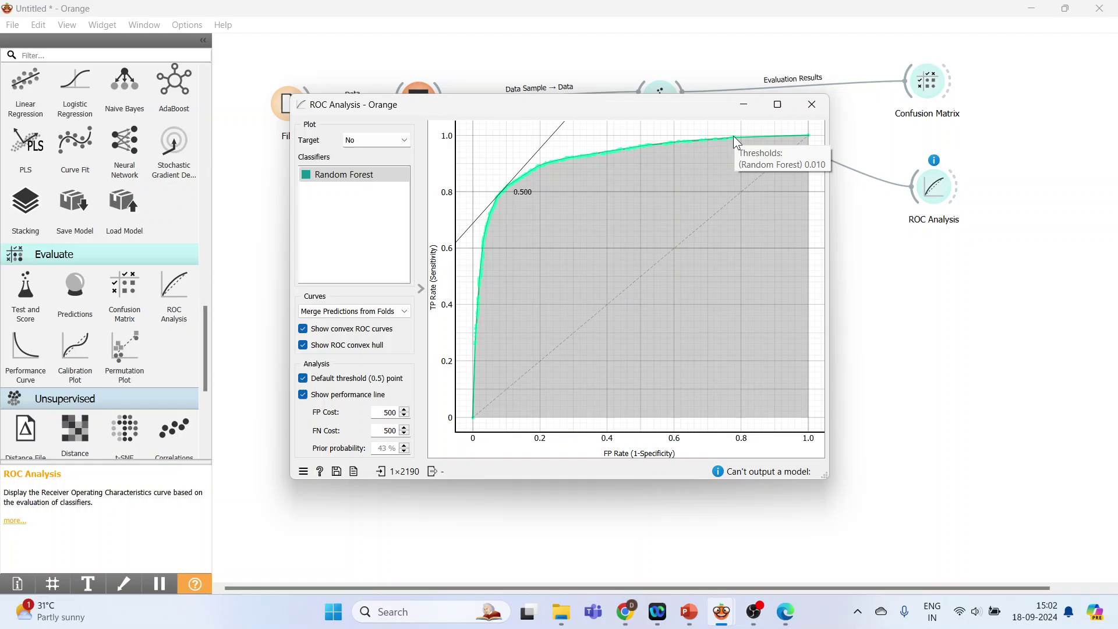
left_click(812, 106)
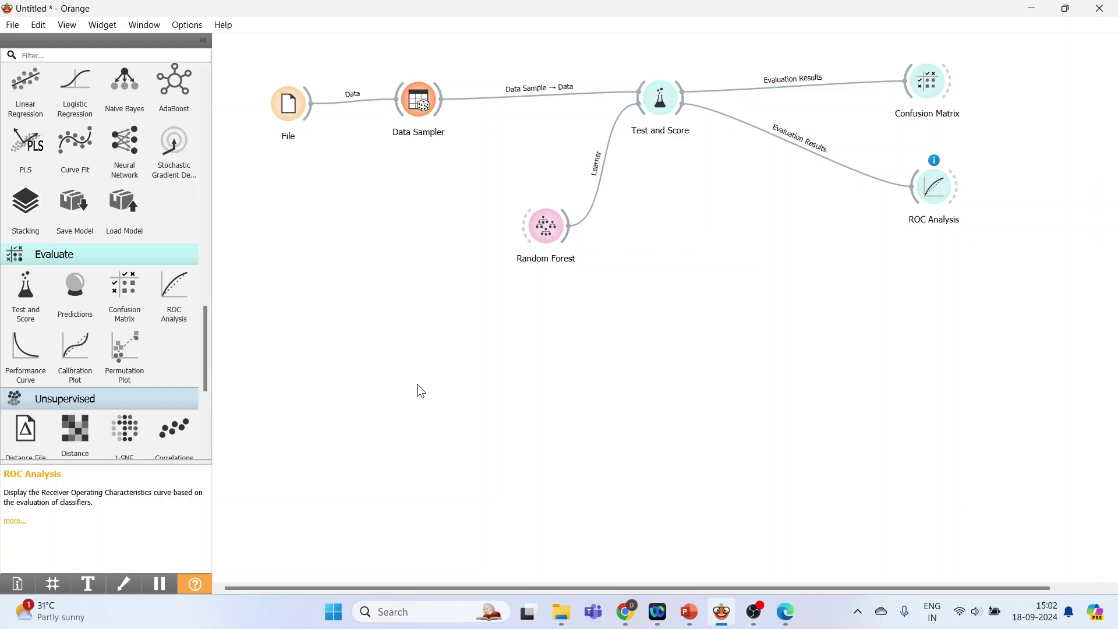
Step: Add a Performance Curve below ROC Analysis, receiving Test and Score's evaluation results
left_click(29, 372)
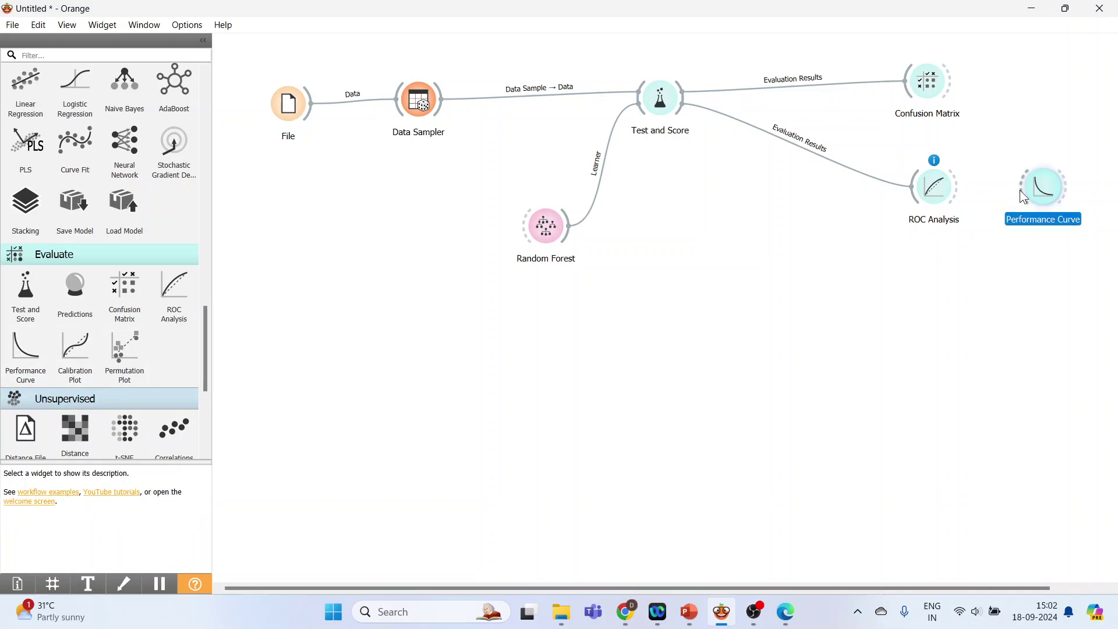
left_click_drag(1045, 186, 938, 282)
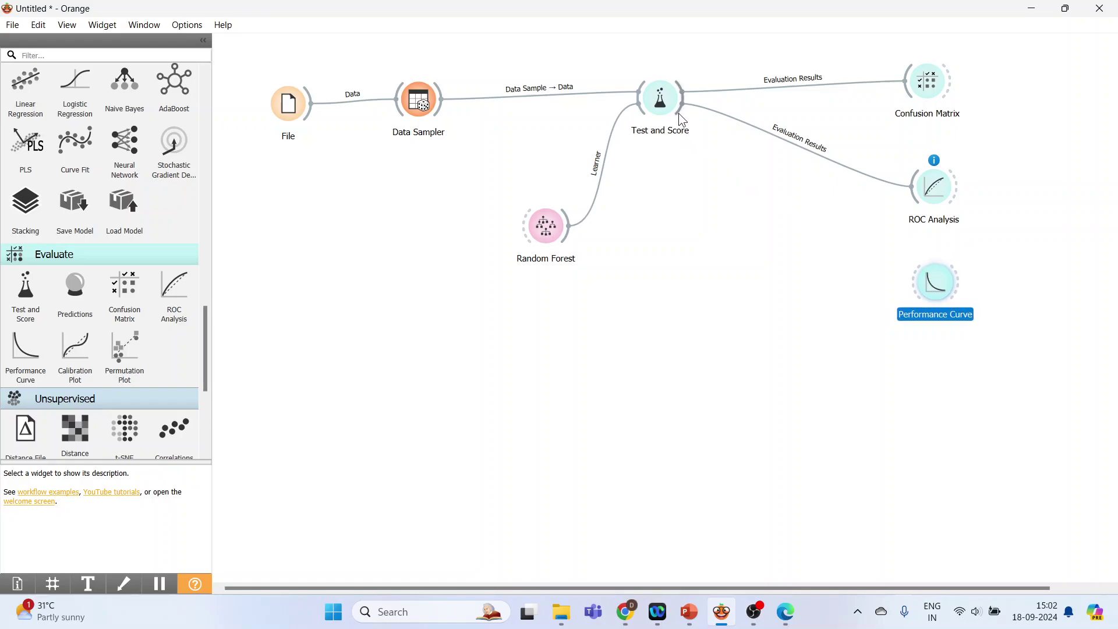
left_click_drag(679, 113, 910, 279)
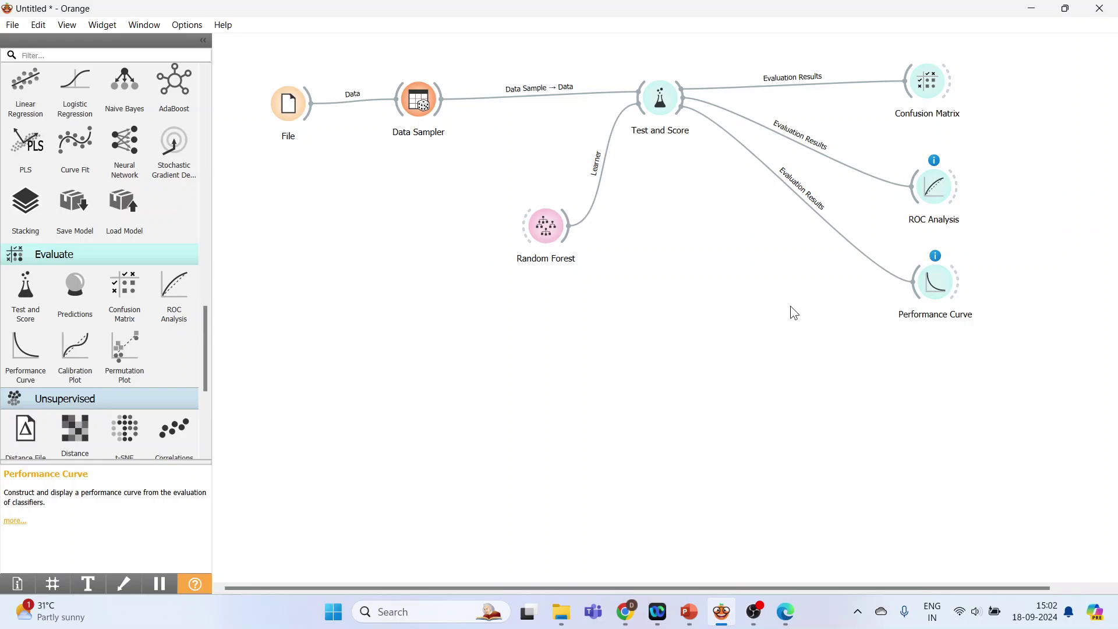
double_click(937, 286)
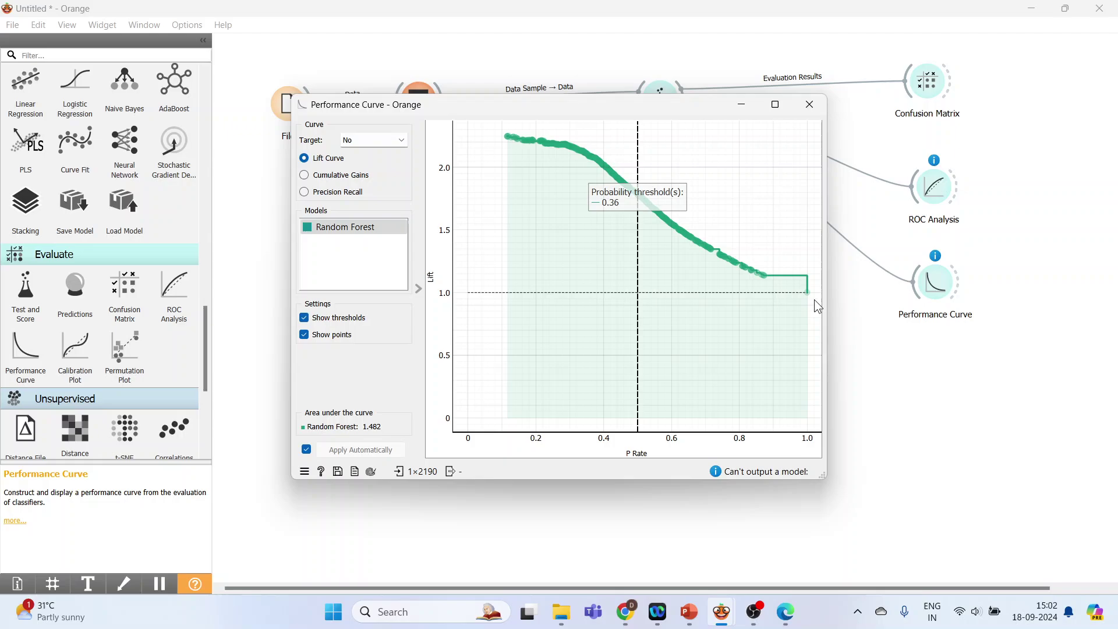
Step: Target class Yes and view cumulative gains, then the precision-recall curve (area 0.716)
left_click(402, 142)
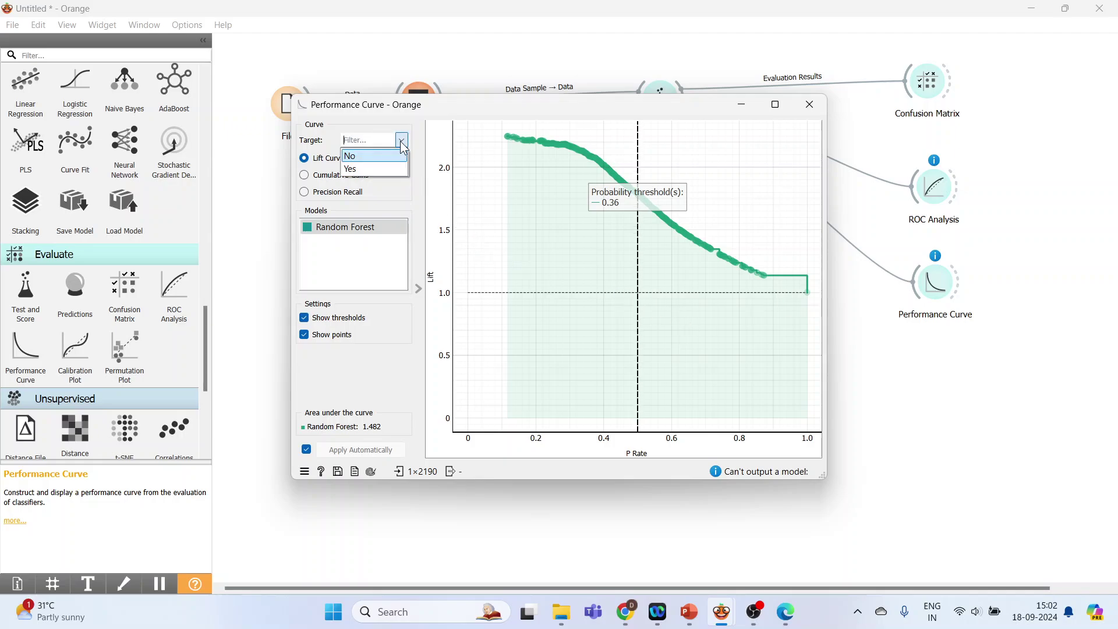
left_click(382, 169)
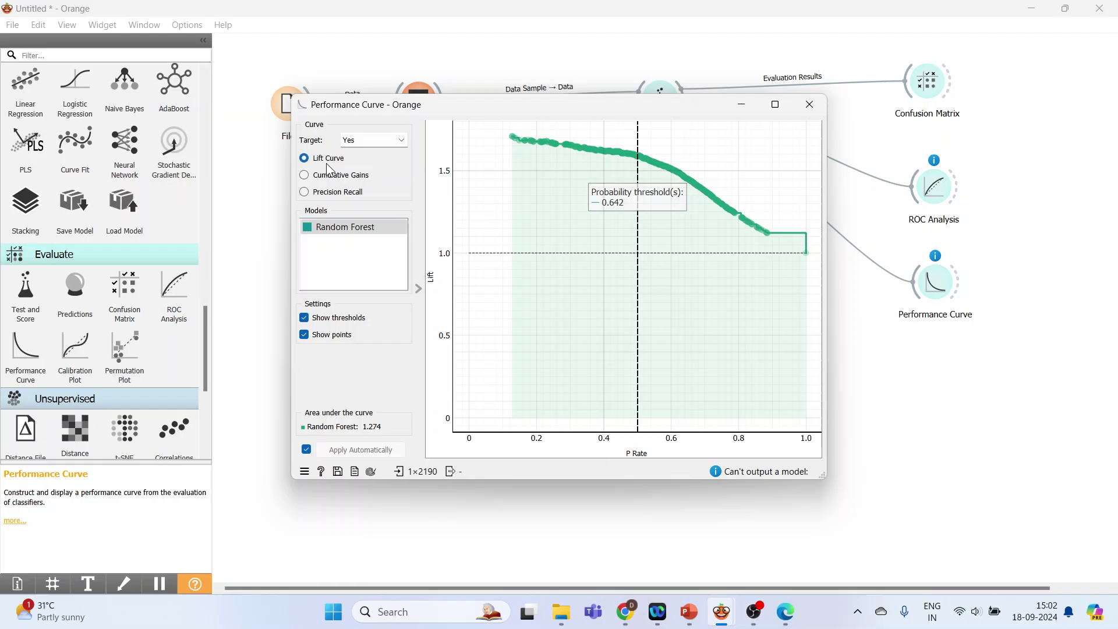
left_click(305, 175)
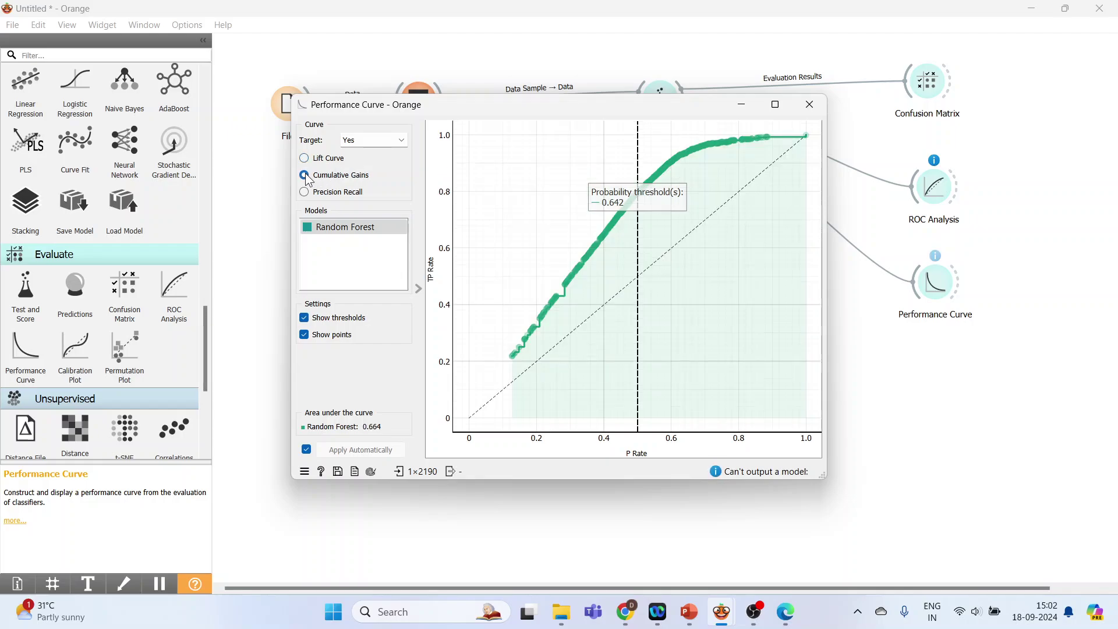
left_click(305, 191)
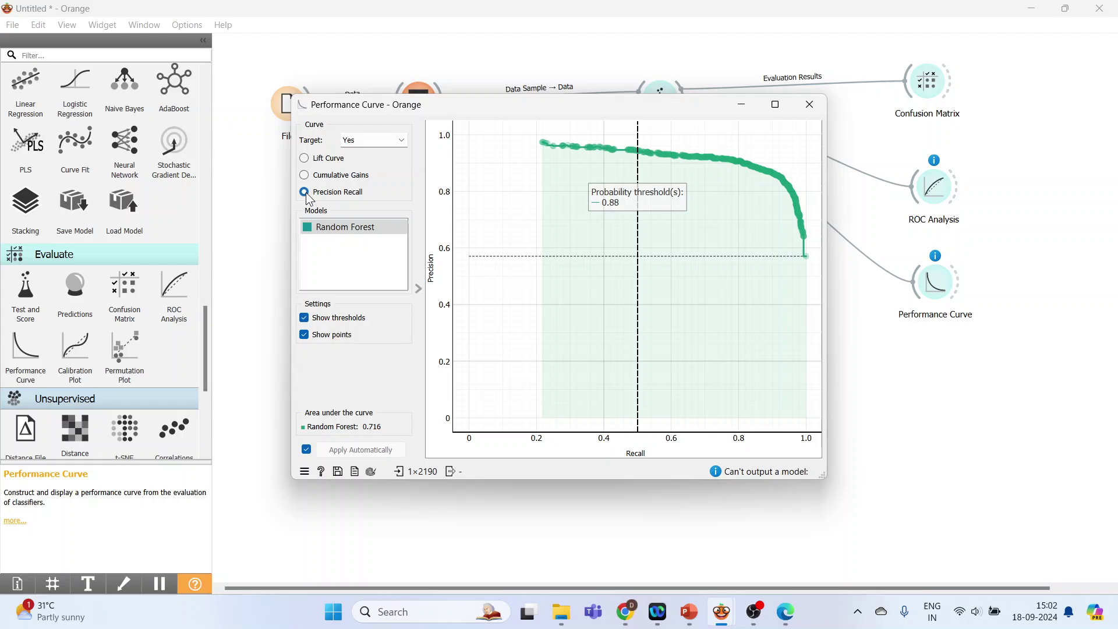
left_click(809, 105)
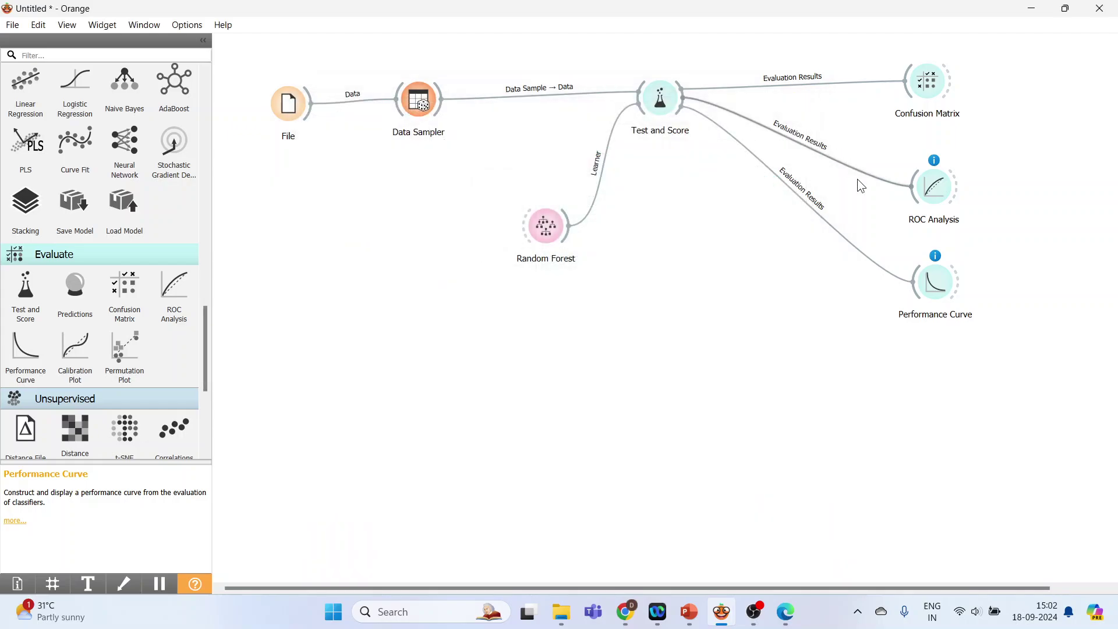
Step: Set the ROC Analysis target class to Yes, then nudge Random Forest lower on the canvas
double_click(932, 199)
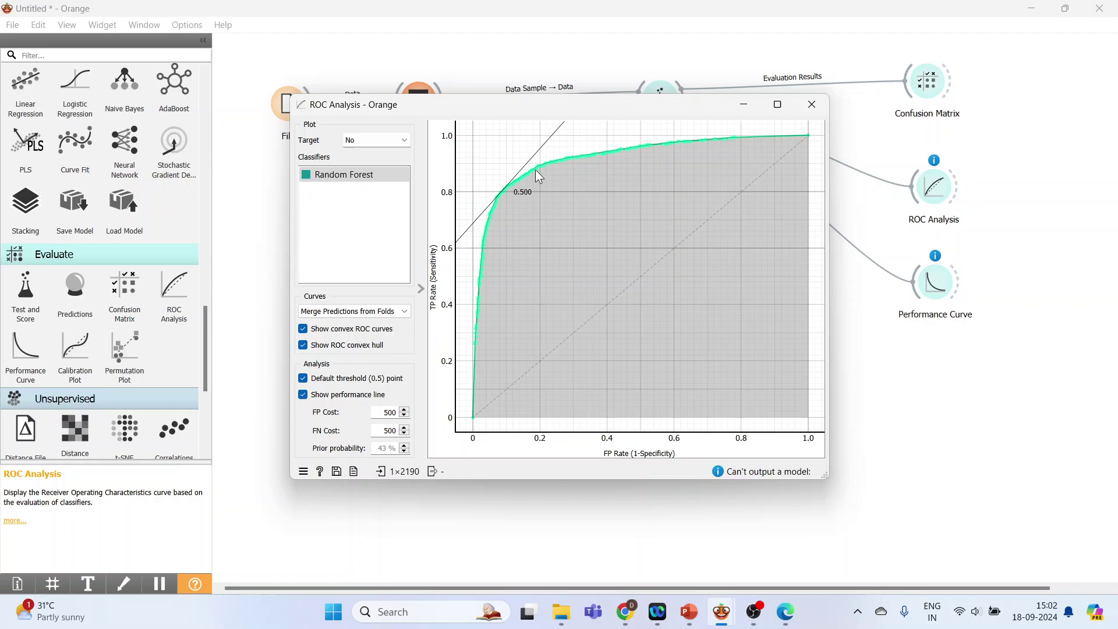
left_click(404, 142)
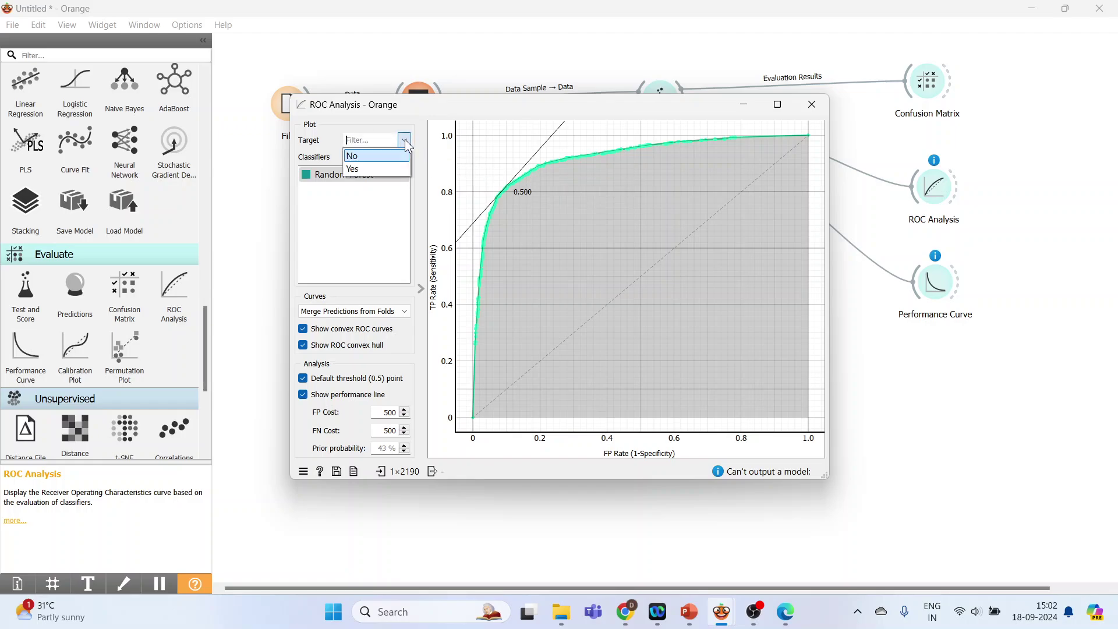
left_click(398, 169)
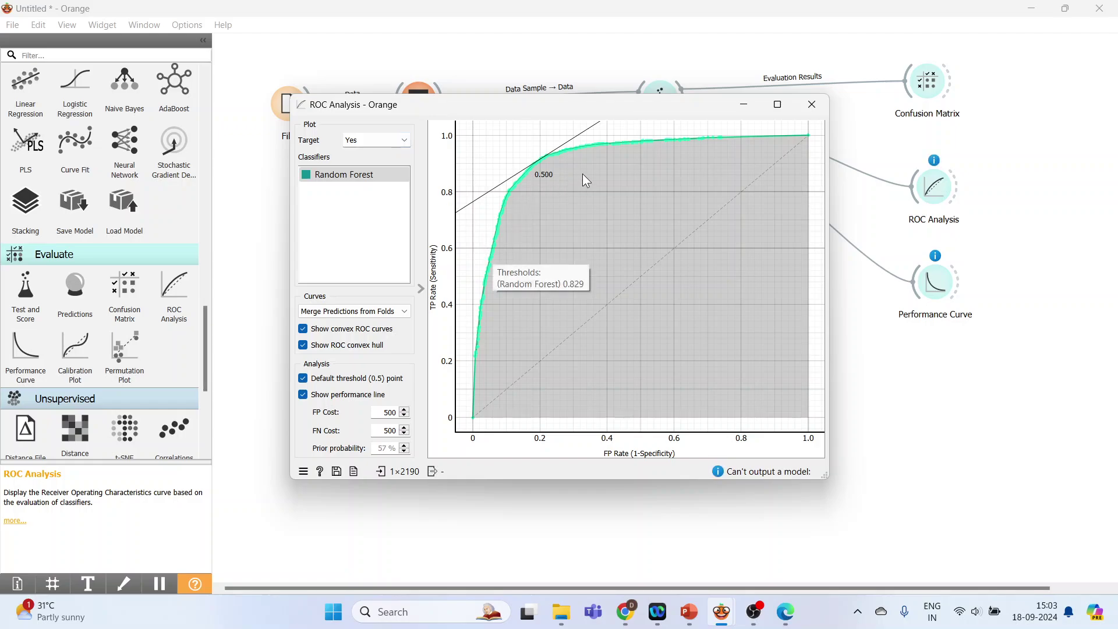
left_click(812, 105)
left_click_drag(550, 235, 536, 255)
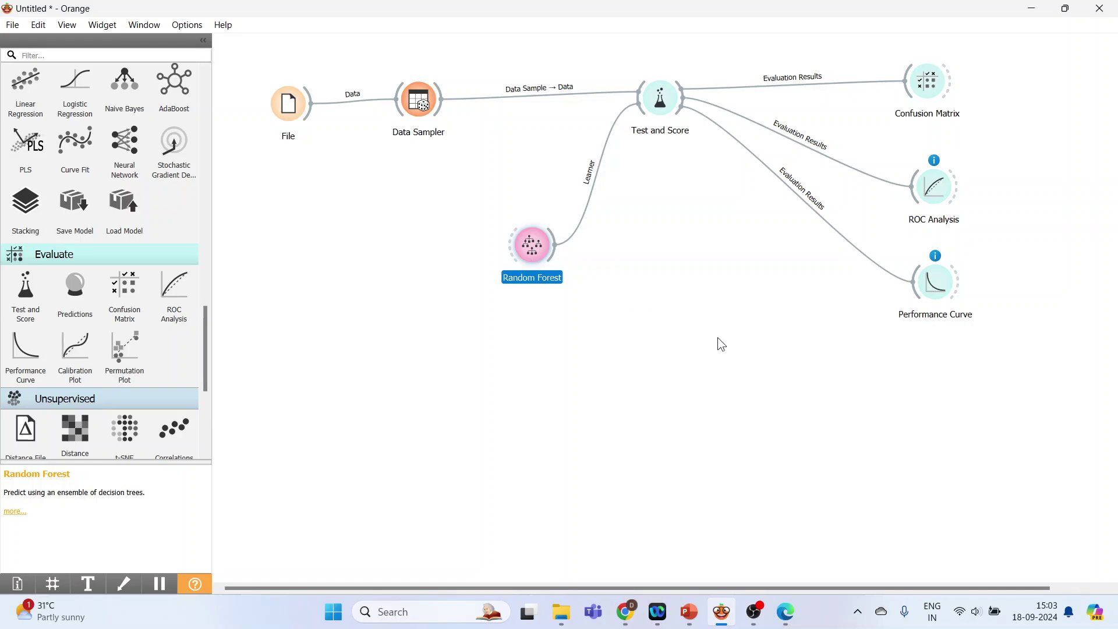
Step: Check the Data Sampler settings and move Data Sampler down below File
double_click(419, 108)
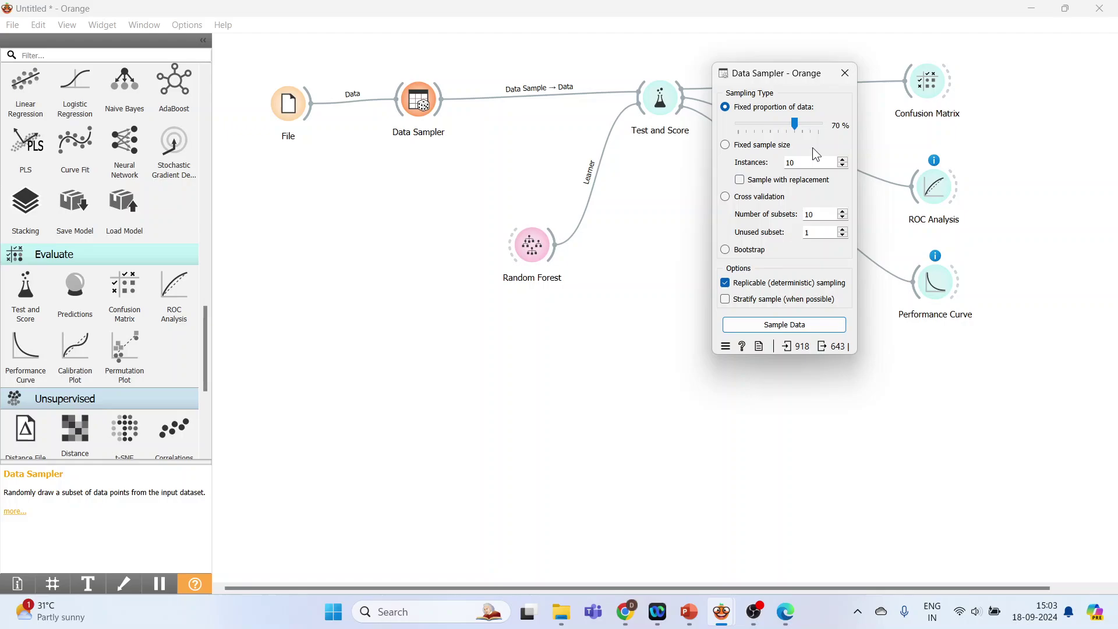
left_click(844, 72)
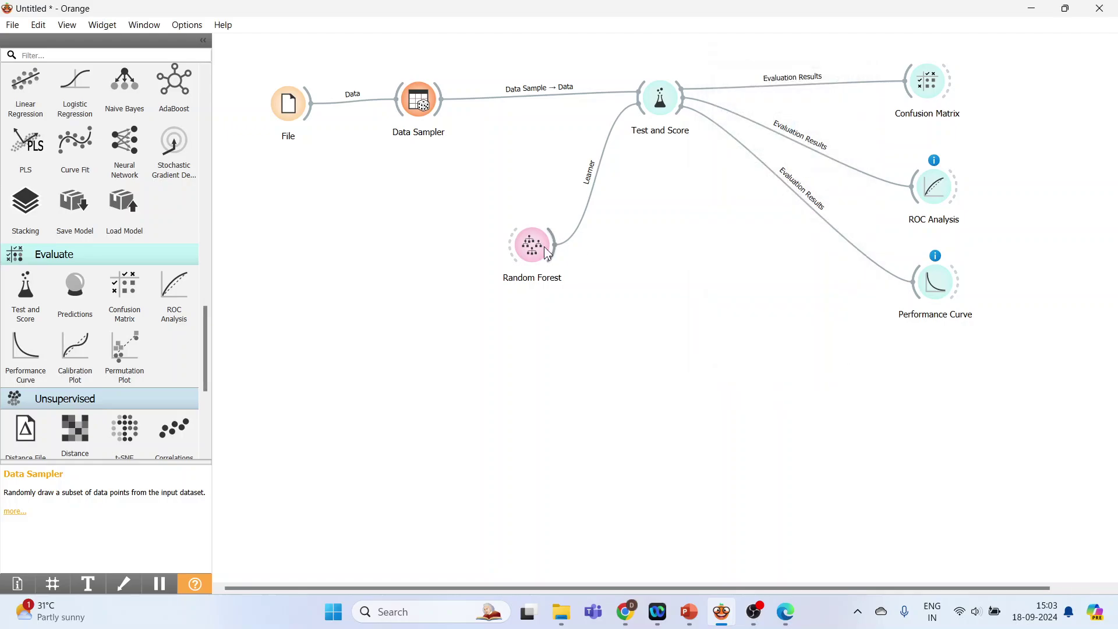
left_click_drag(419, 107, 412, 268)
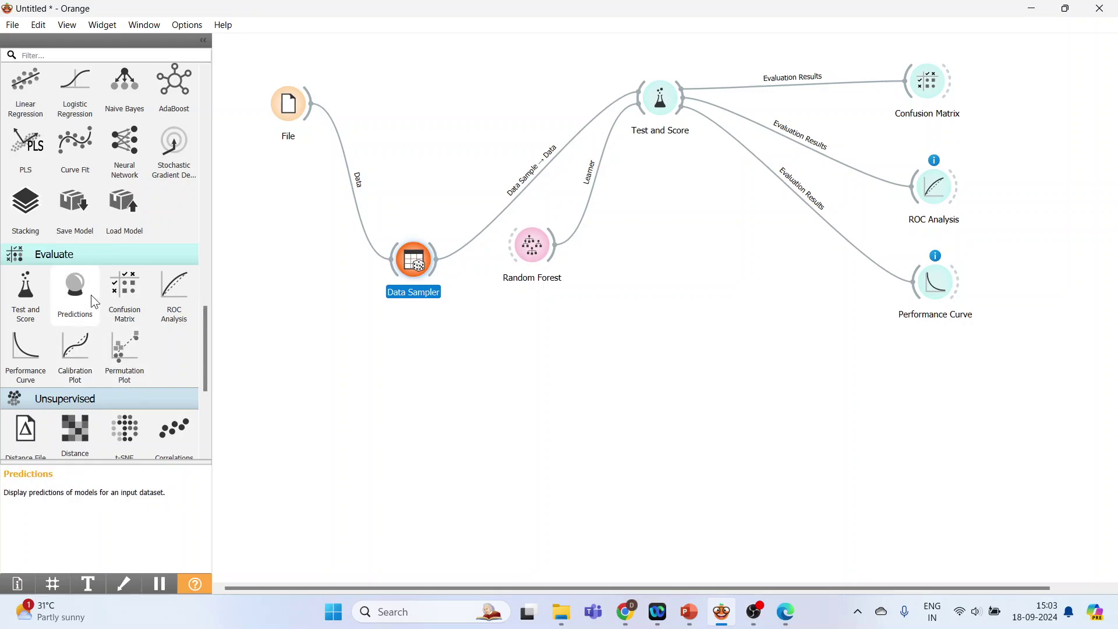
Step: Add a Predictions widget fed by Data Sampler's output and Random Forest's model
left_click(96, 312)
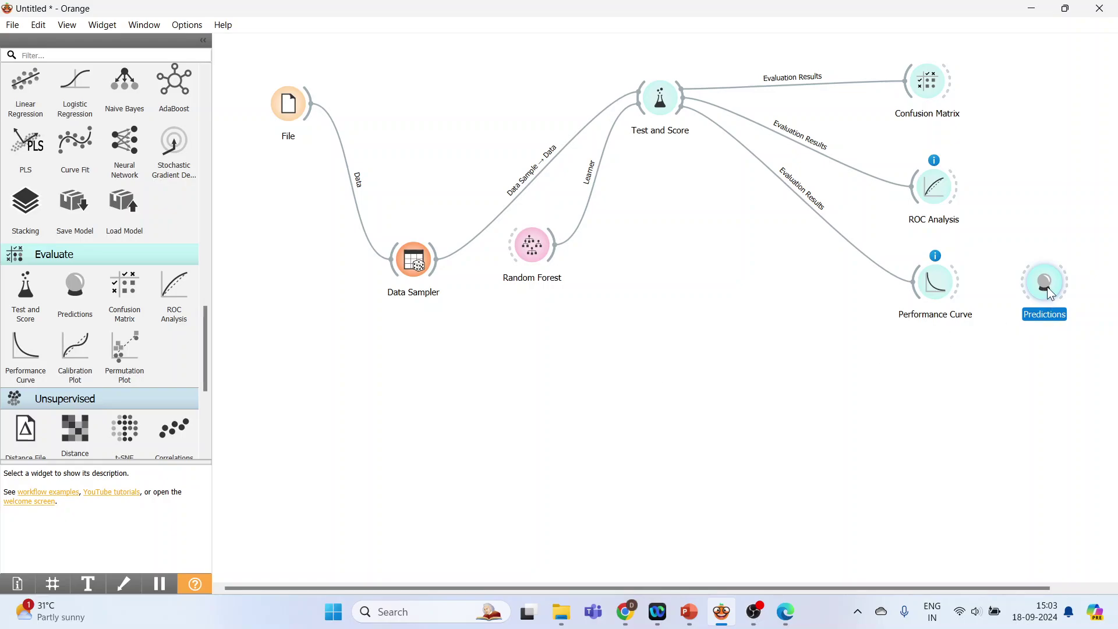
left_click_drag(1046, 291, 692, 390)
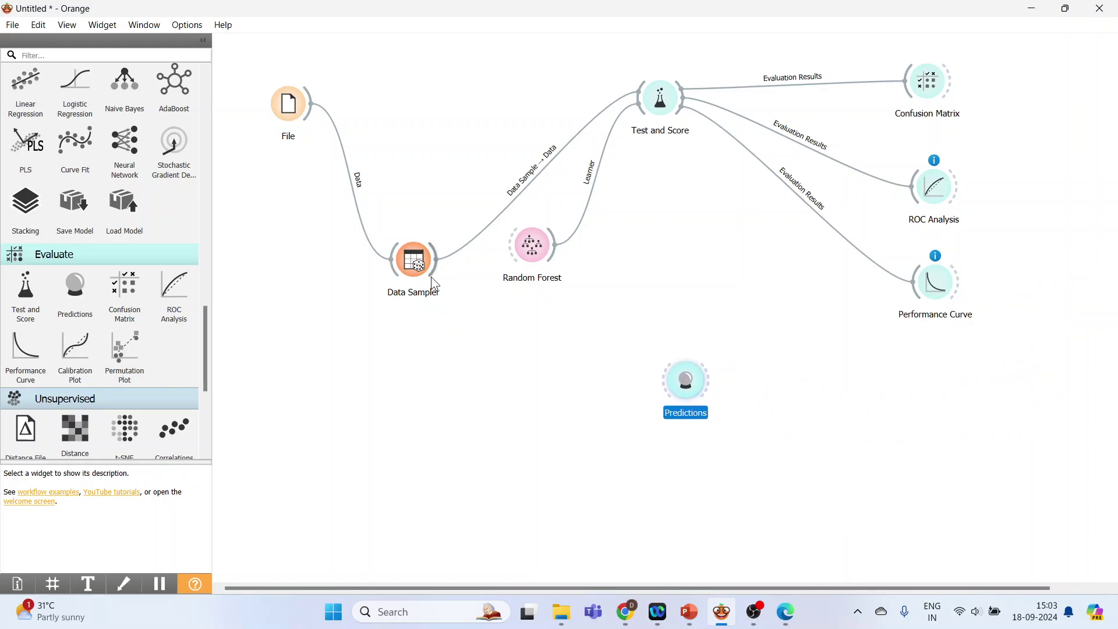
left_click_drag(437, 259, 672, 396)
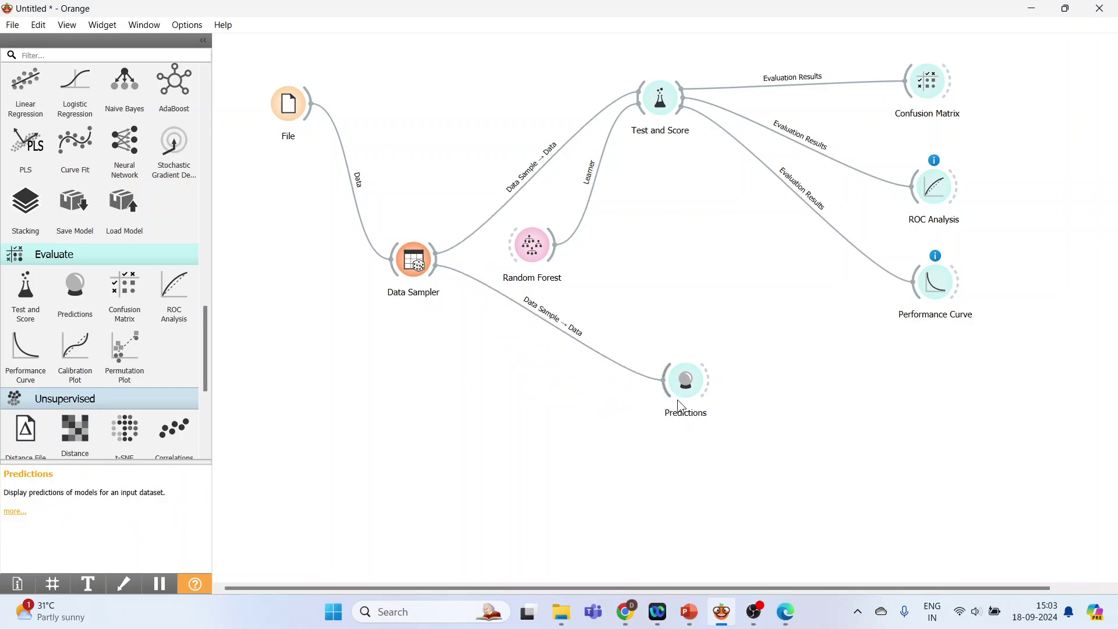
left_click_drag(554, 255, 689, 387)
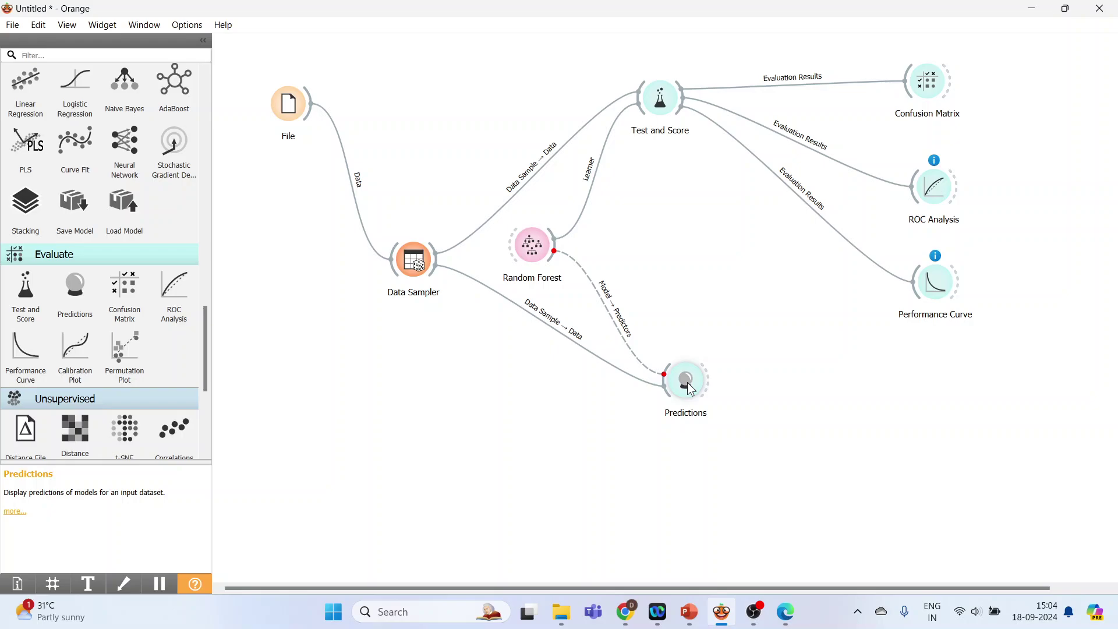
Step: Relink Predictions to Data Sampler's Remaining Data and review the 275-row prediction table
double_click(565, 328)
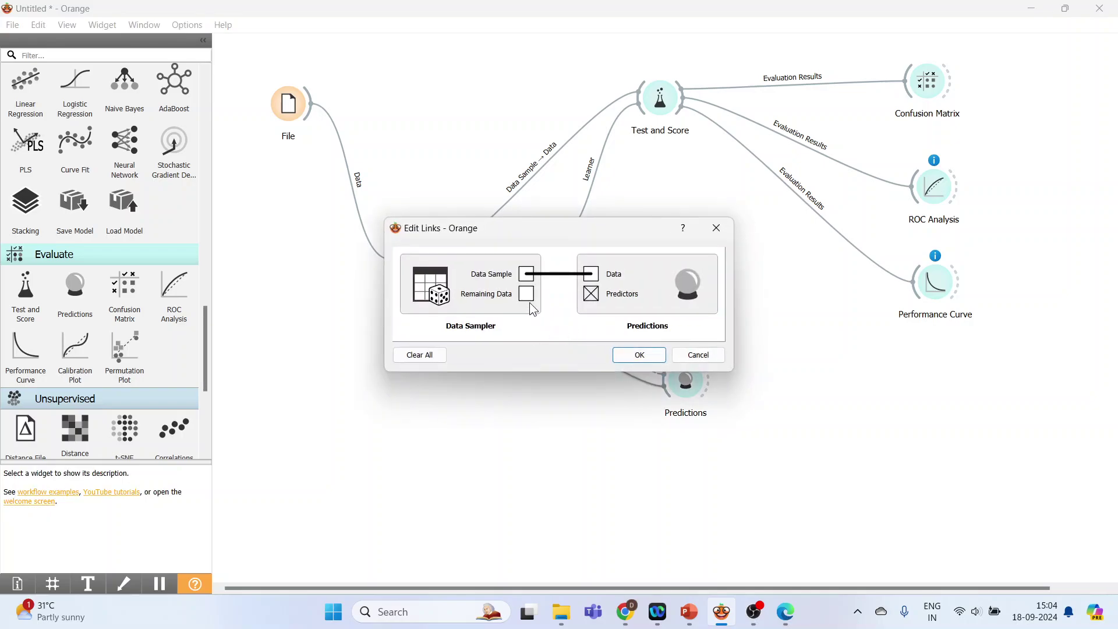
left_click_drag(526, 294, 594, 281)
left_click(639, 354)
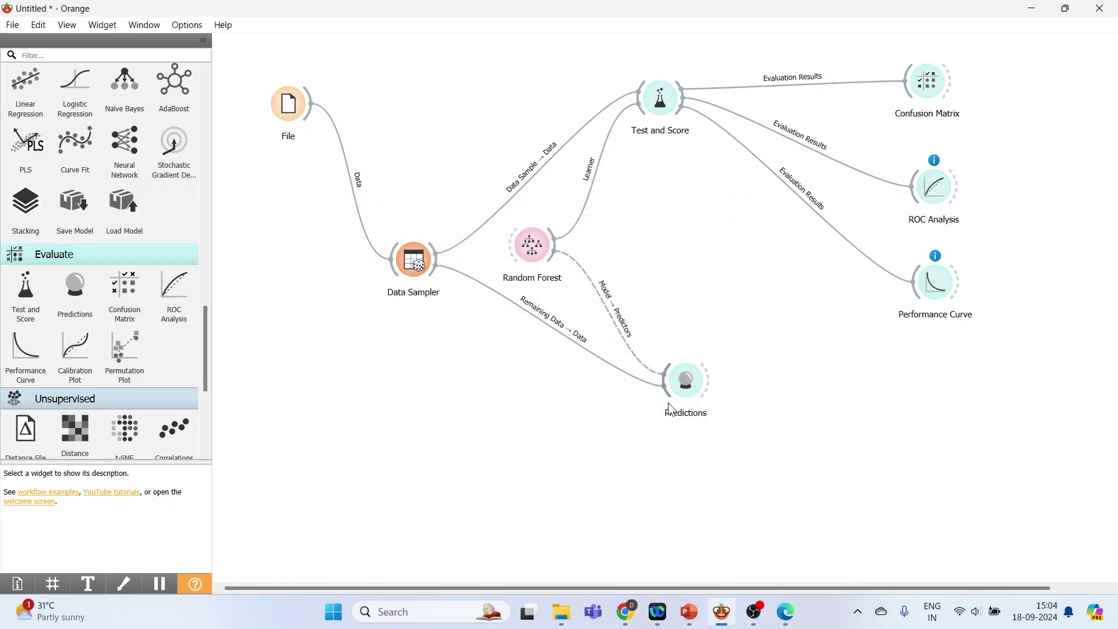
double_click(687, 383)
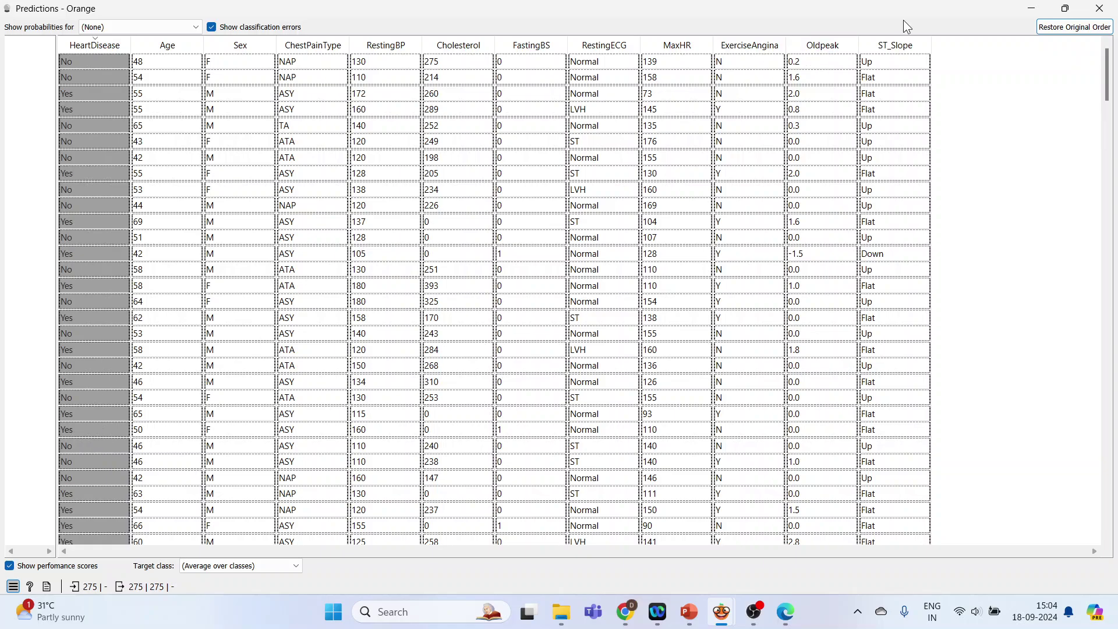
left_click(1098, 9)
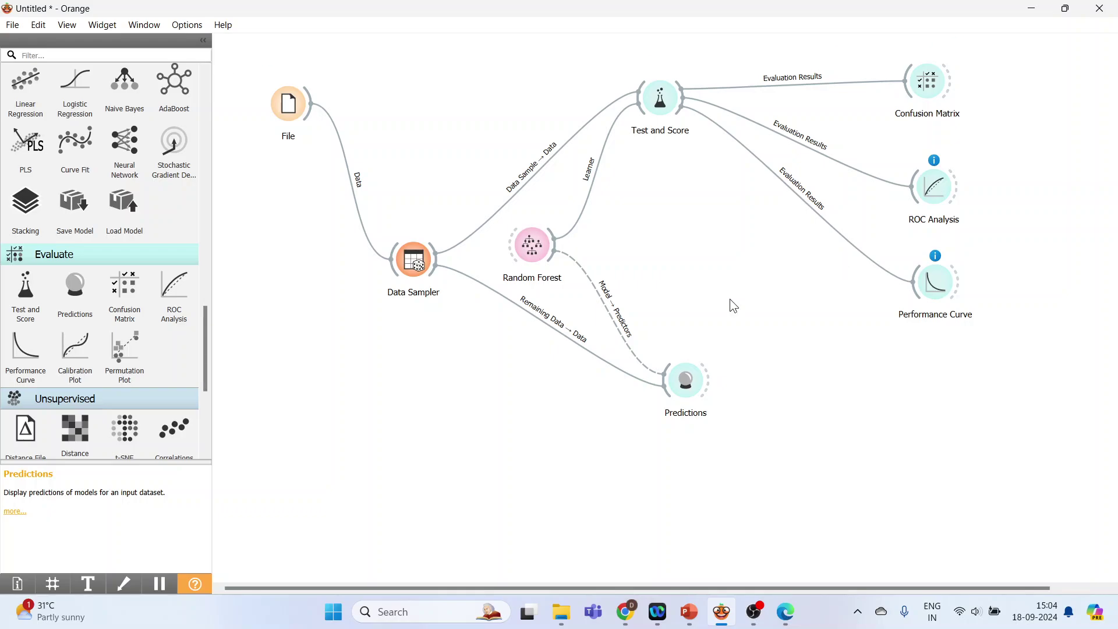
Step: Delete the Remaining Data link and rearrange Data Sampler, Random Forest and Predictions on the canvas
left_click(556, 335)
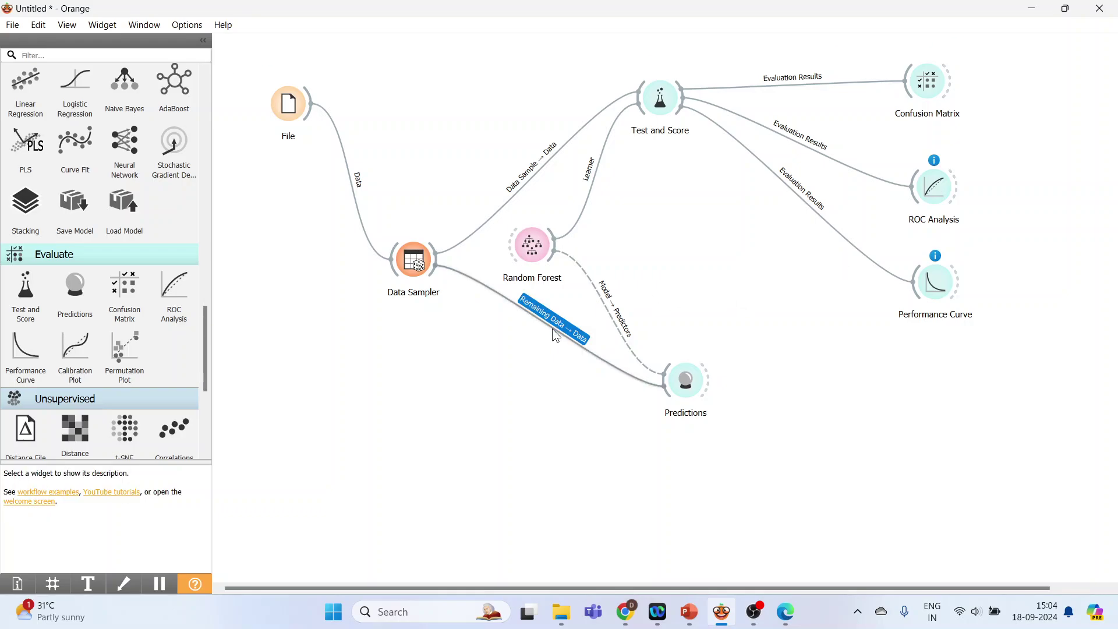
key("Delete")
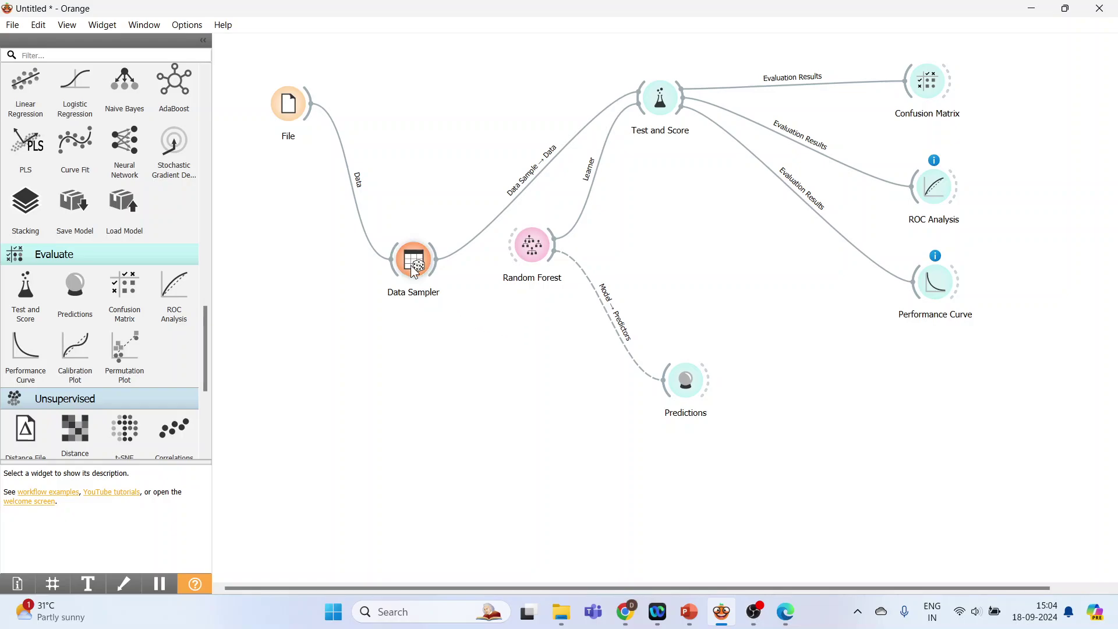
left_click_drag(417, 267, 451, 115)
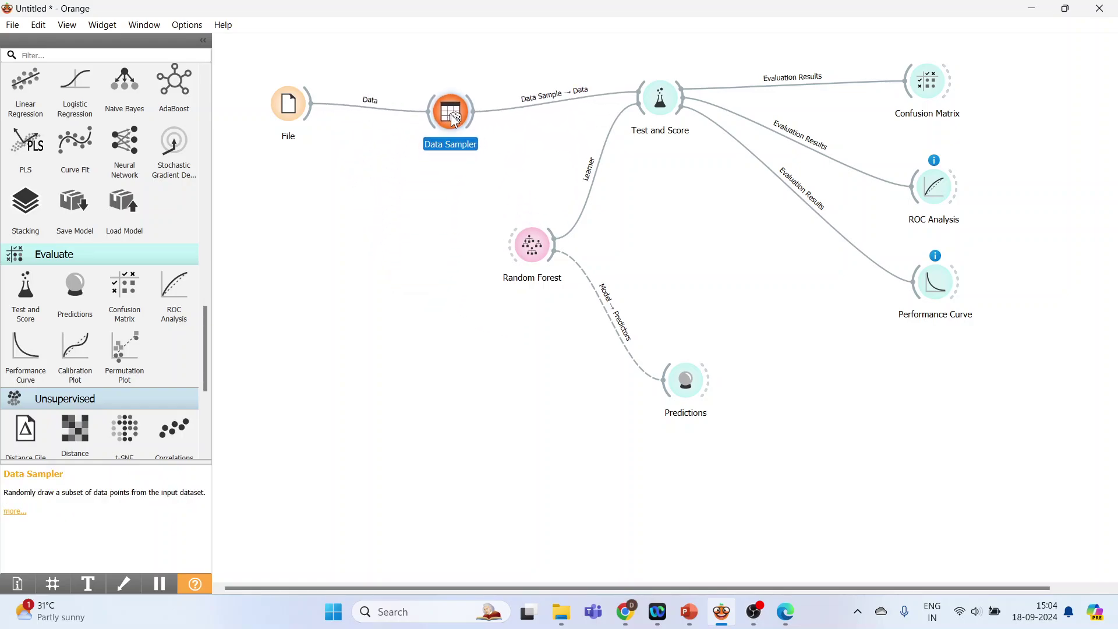
left_click_drag(533, 249, 455, 239)
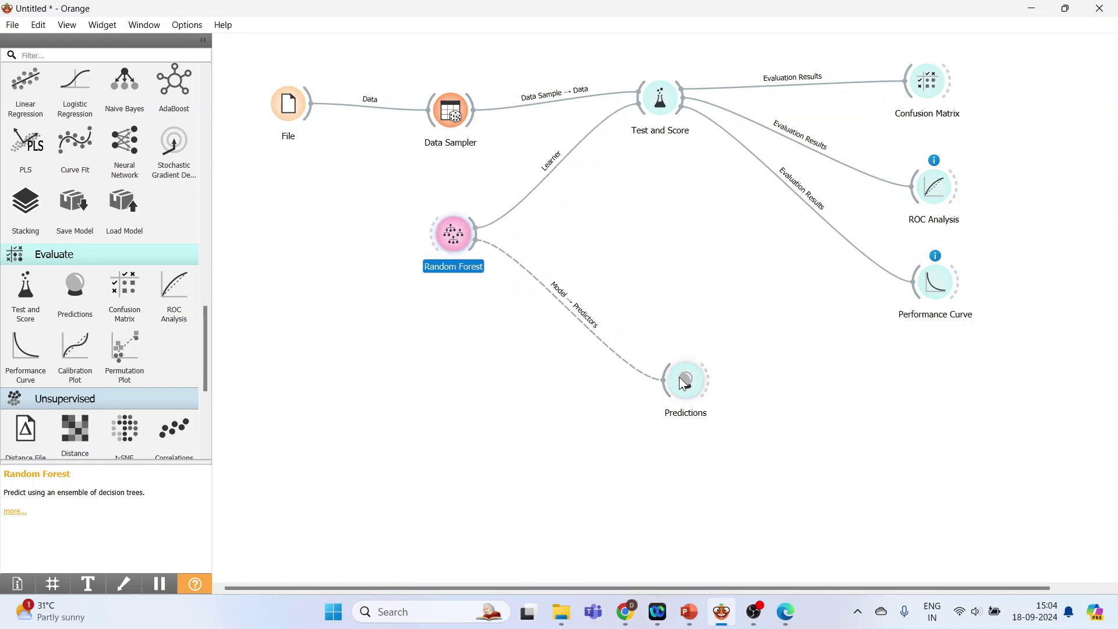
left_click_drag(686, 387, 696, 389)
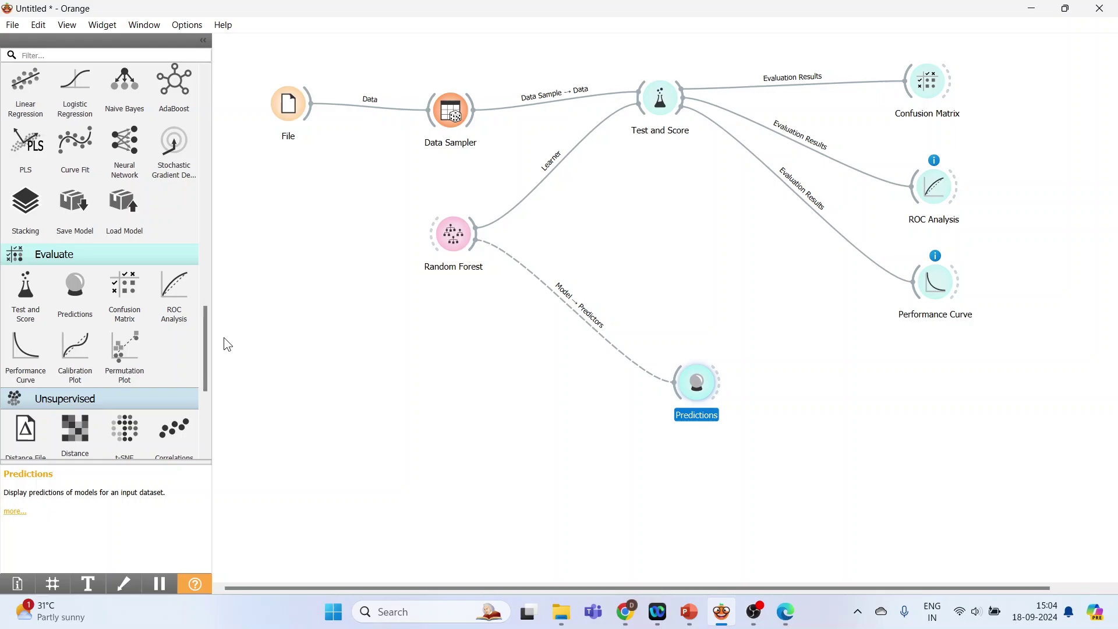
Step: Add a Tree learner below Data Sampler, fed by File data and feeding Predictions
left_click_drag(204, 342, 215, 274)
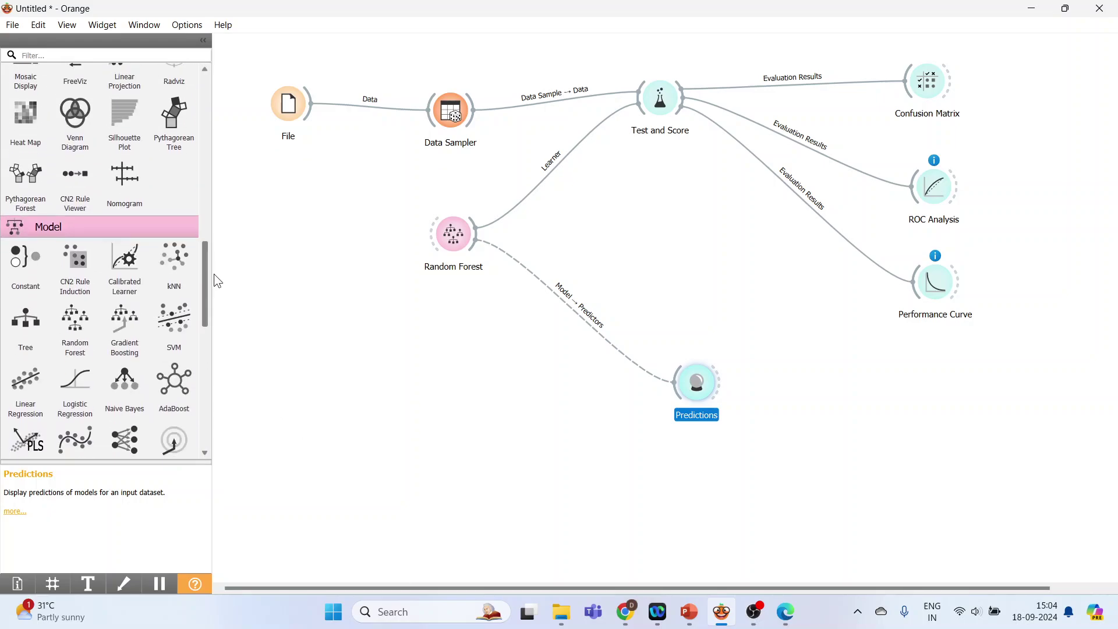
left_click(33, 330)
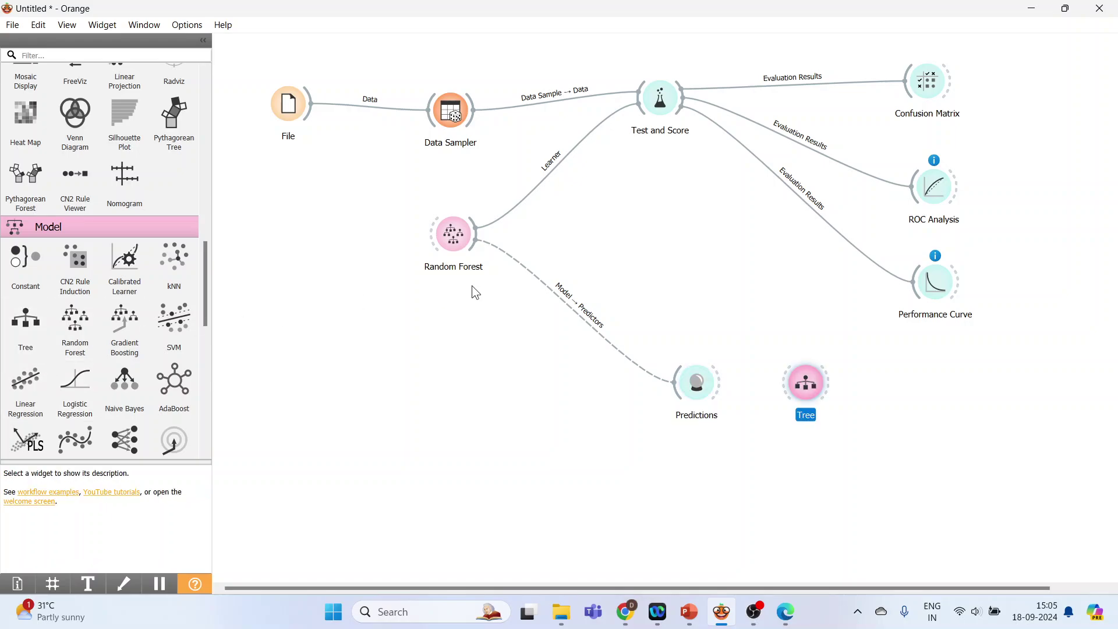
left_click_drag(806, 395, 456, 187)
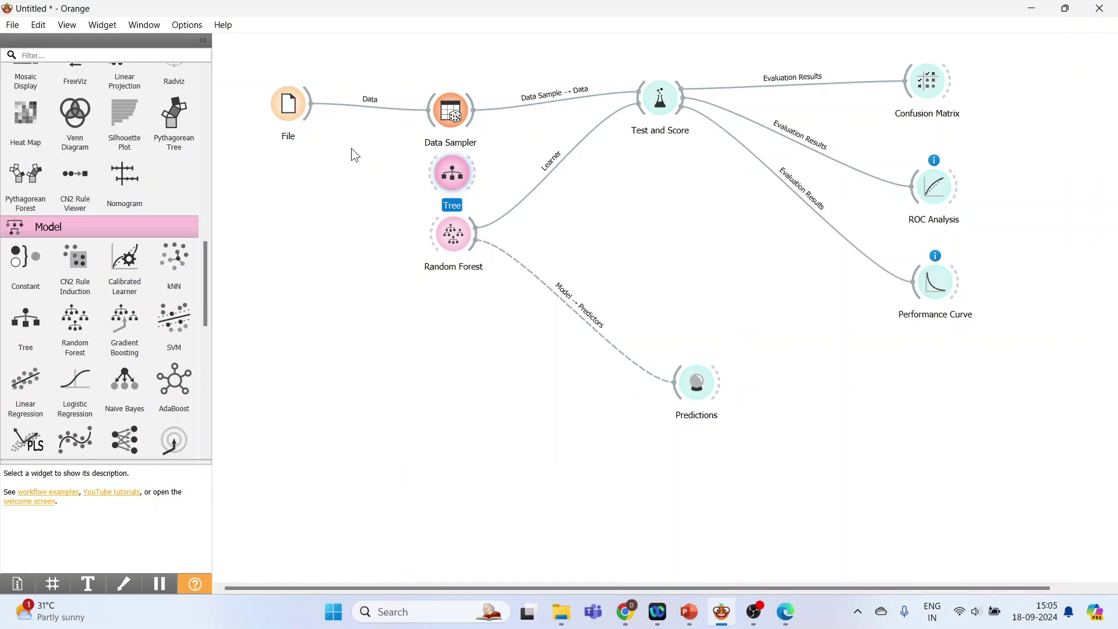
left_click_drag(309, 111, 640, 99)
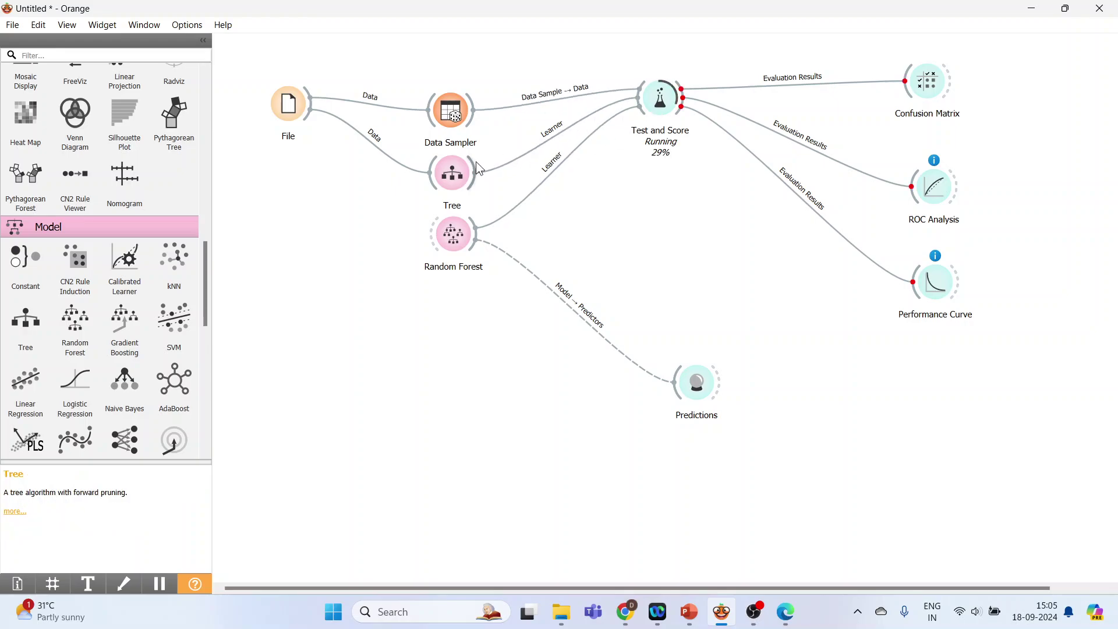
left_click_drag(472, 180, 677, 381)
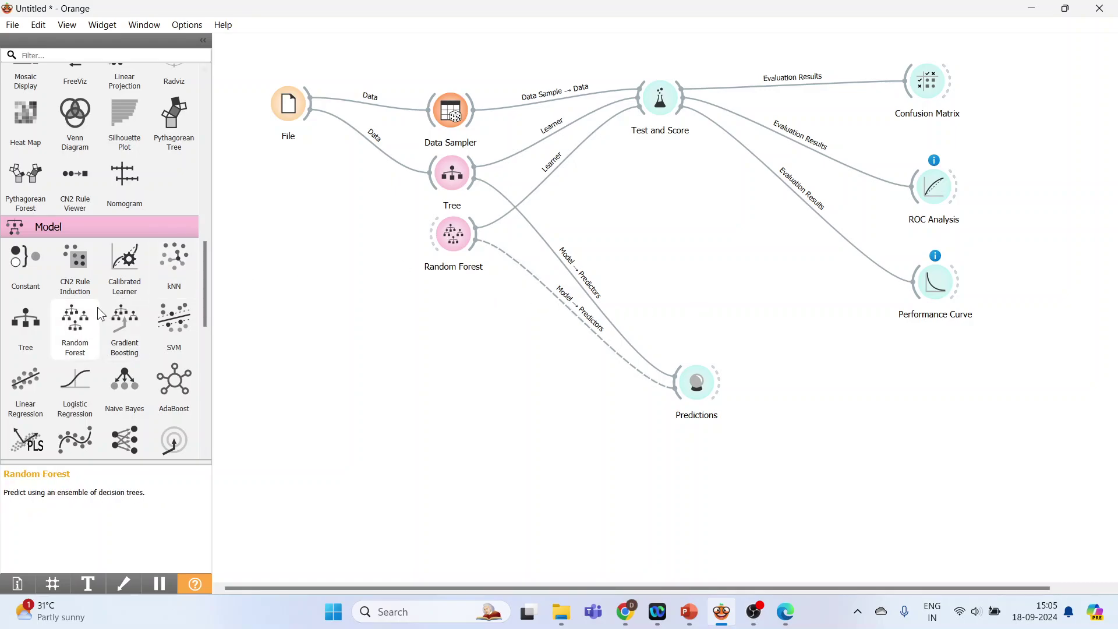
Step: Add a Constant model fed by File and connected to Test and Score and Predictions
left_click_drag(29, 274, 455, 315)
left_click_drag(306, 117, 436, 315)
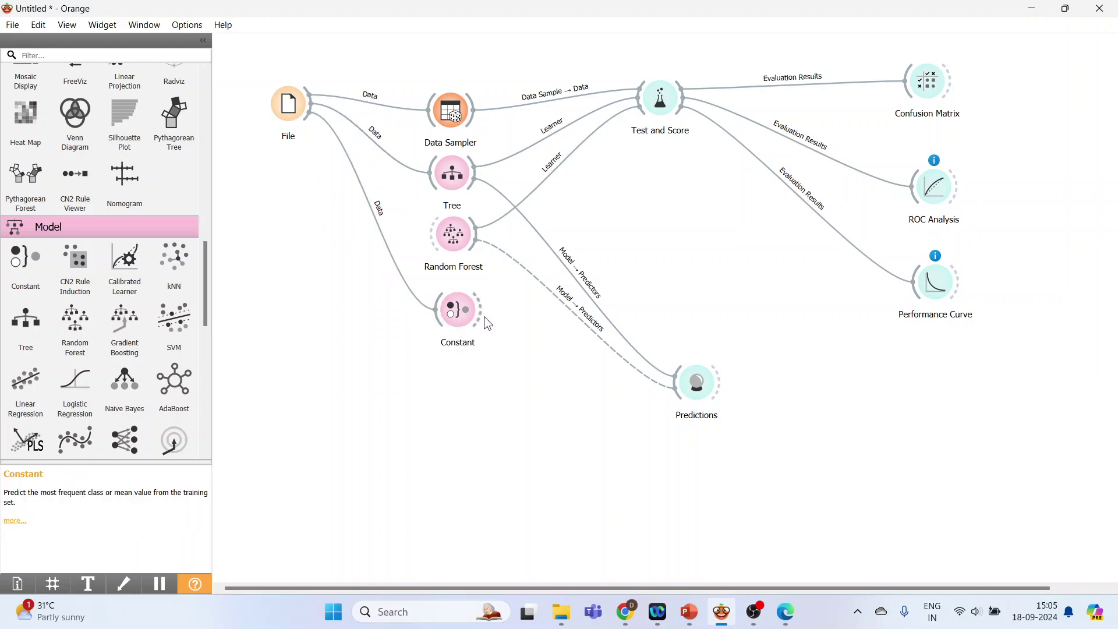
left_click_drag(484, 316, 634, 115)
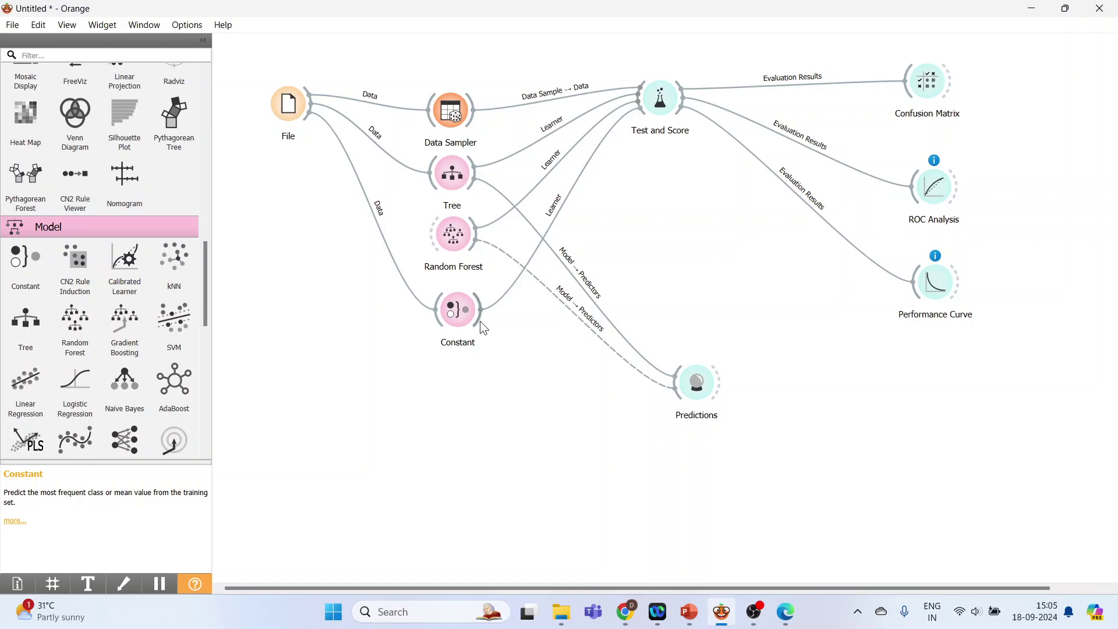
left_click_drag(481, 321, 676, 387)
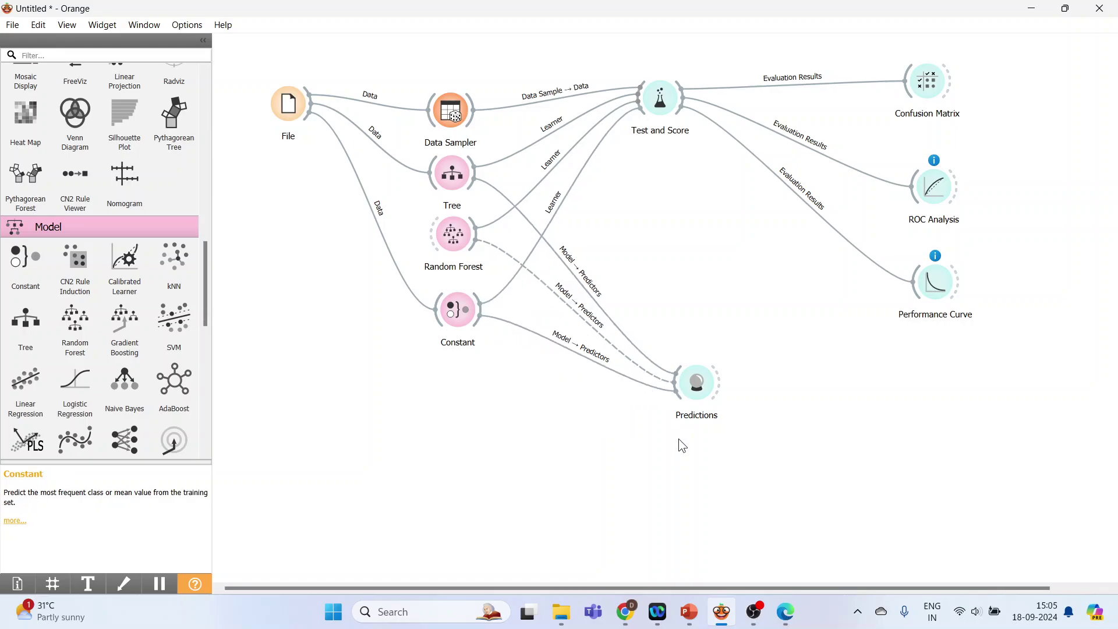
left_click(661, 106)
Step: Compare the Tree, Constant and Random Forest rows in Test and Score (Random Forest AUC 0.920)
double_click(661, 103)
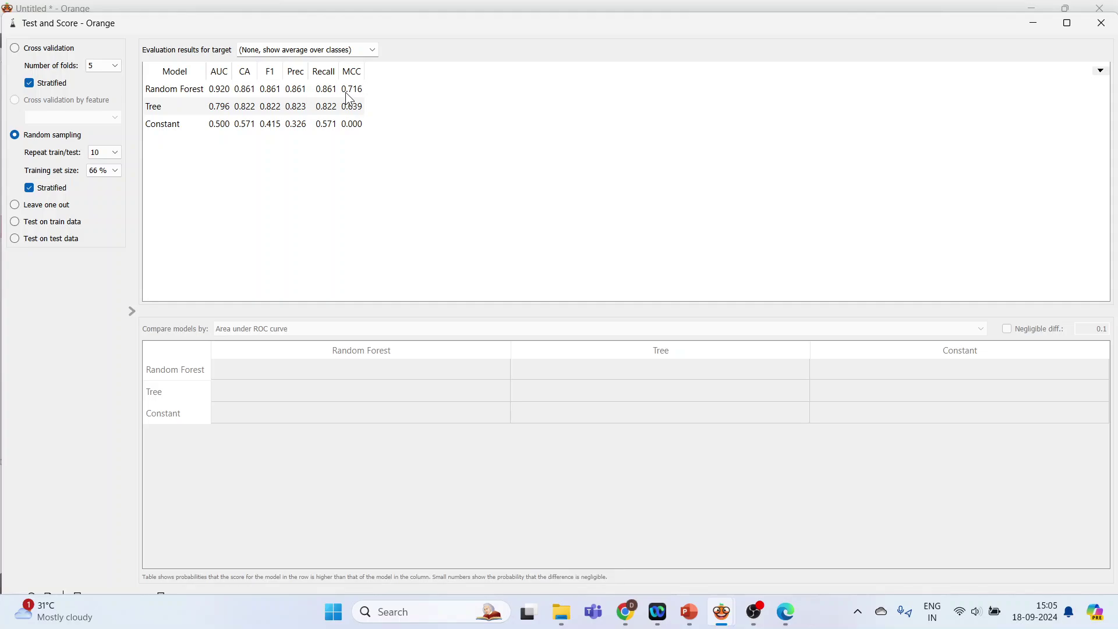
left_click(224, 112)
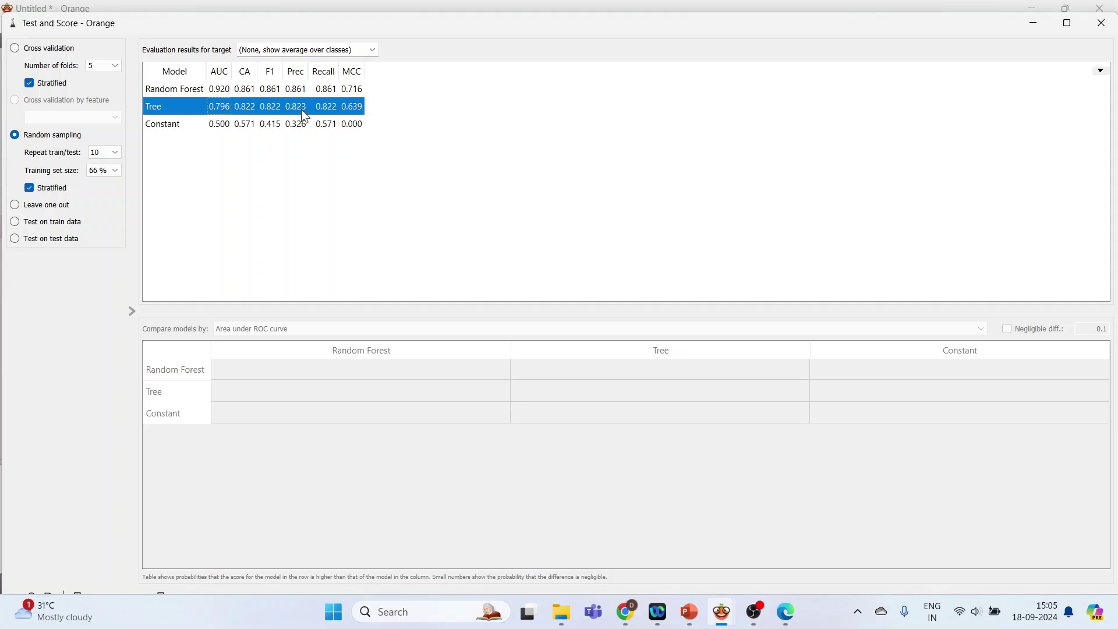
left_click(230, 126)
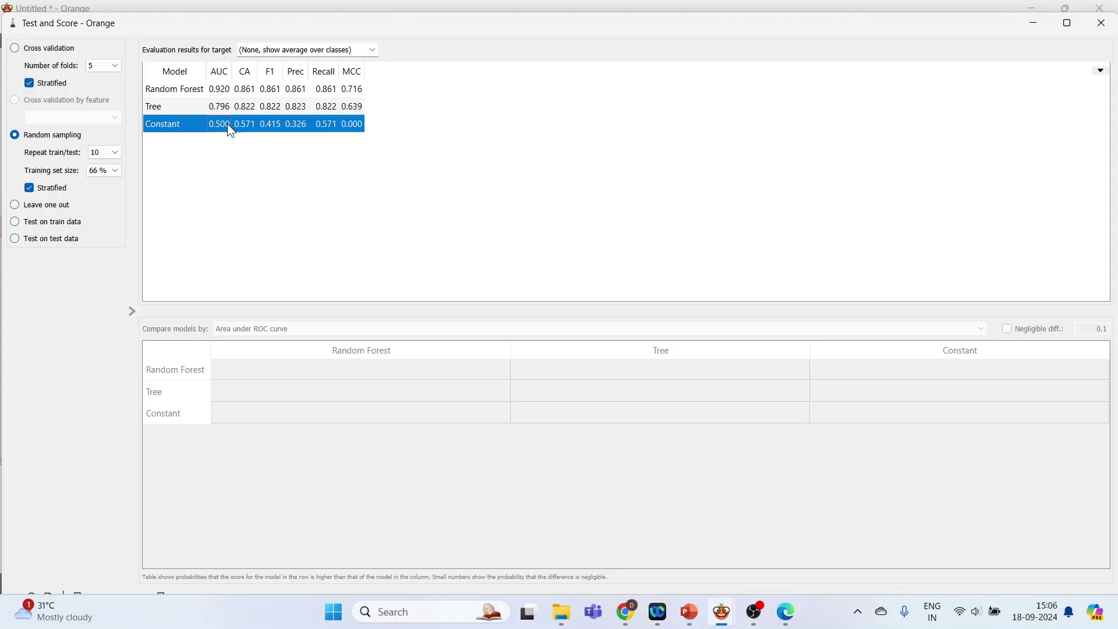
left_click(227, 92)
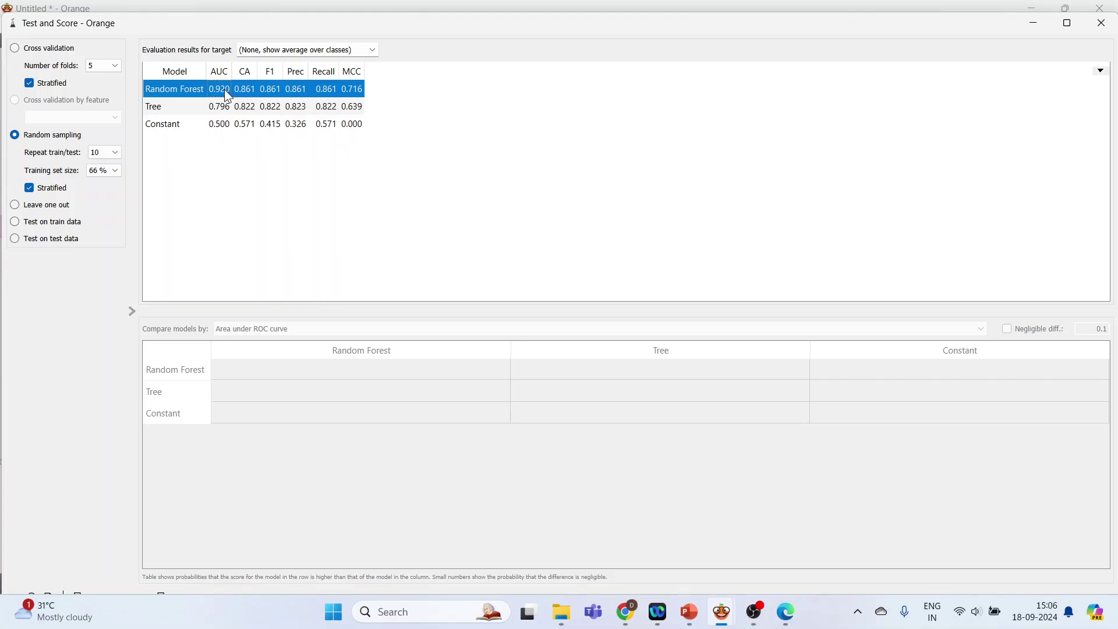
Step: Glance at the empty Predictions view, then place a second File widget below the models
left_click(1101, 23)
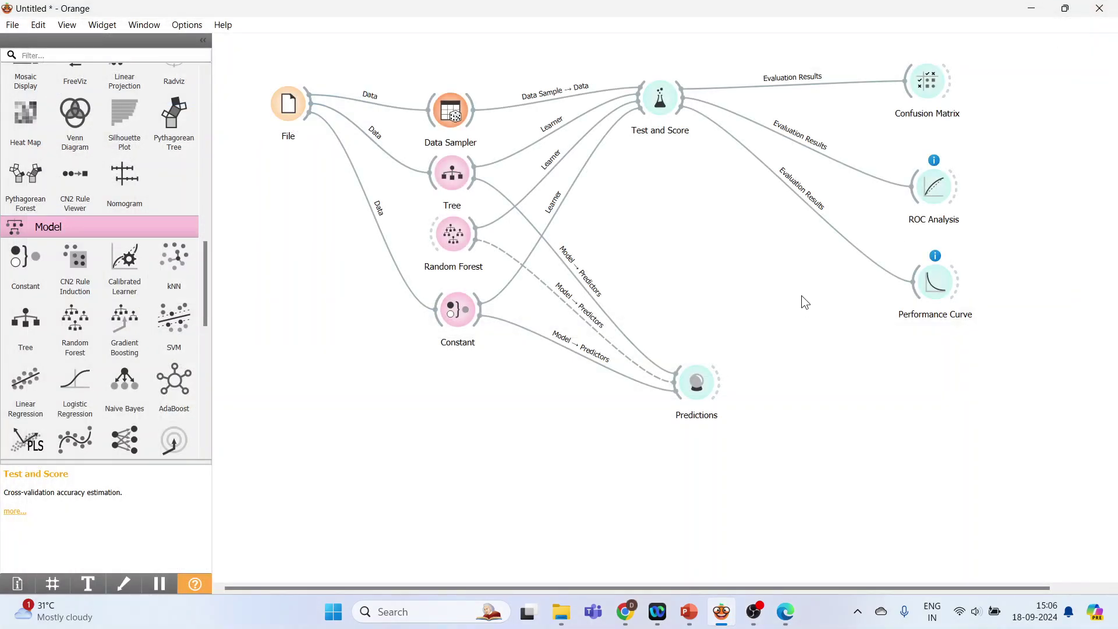
double_click(700, 386)
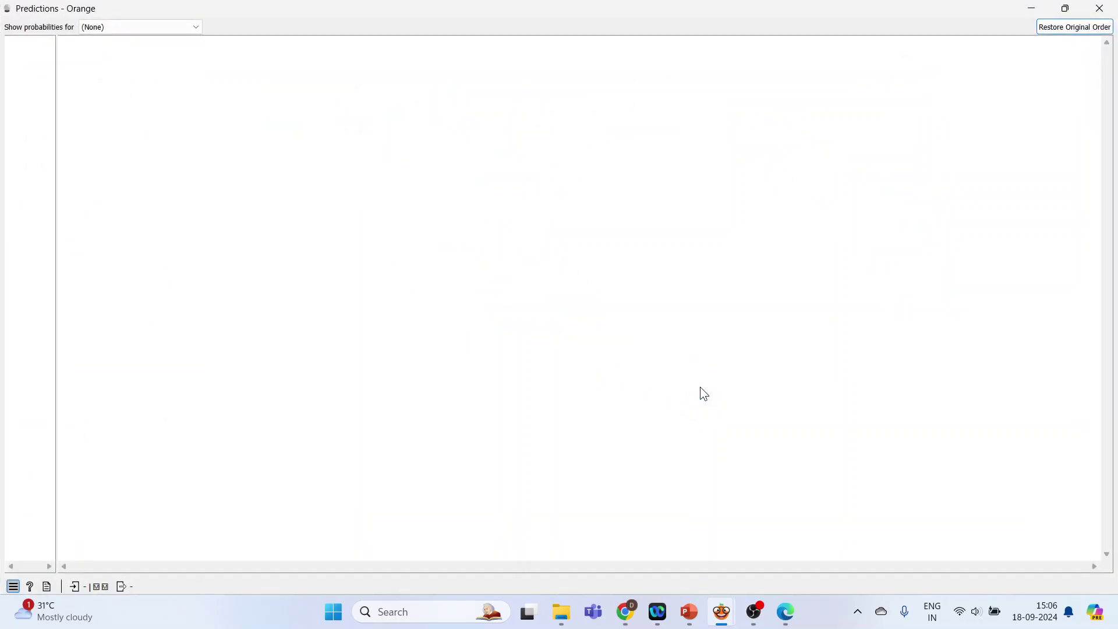
left_click(1100, 8)
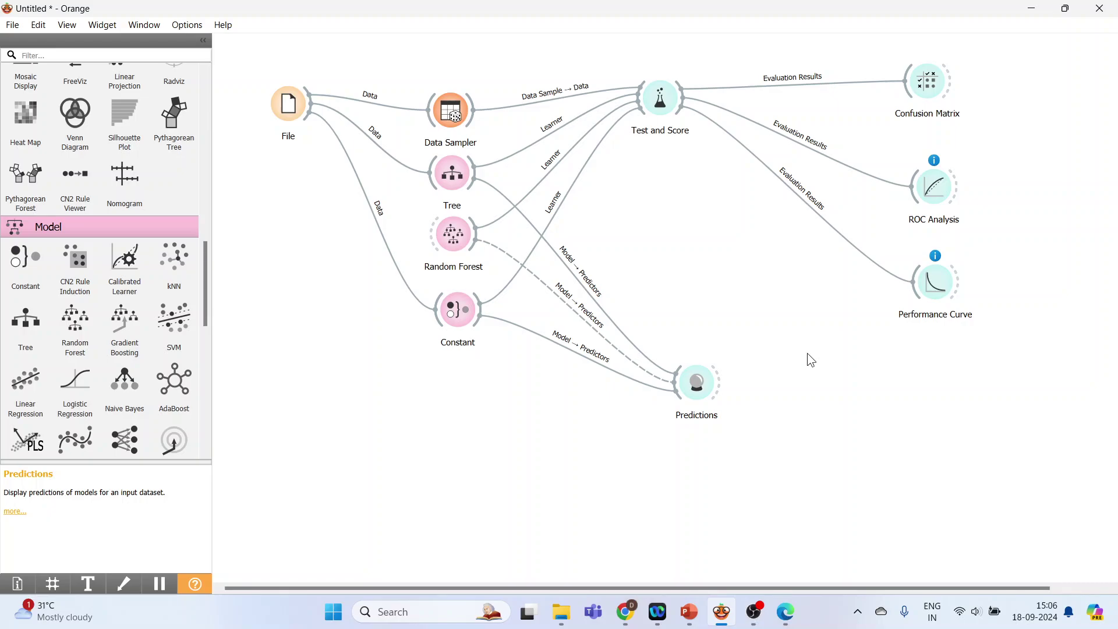
mouse_move(204, 312)
left_mouse_down()
mouse_move(214, 194)
mouse_move(262, 179)
left_mouse_up()
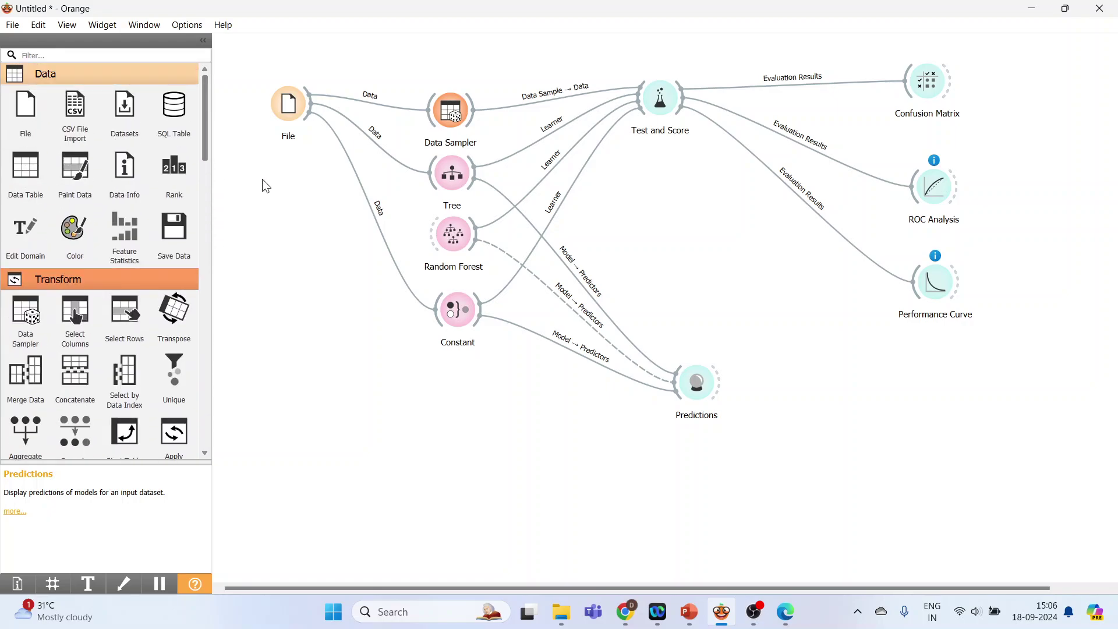
left_click_drag(26, 107, 308, 387)
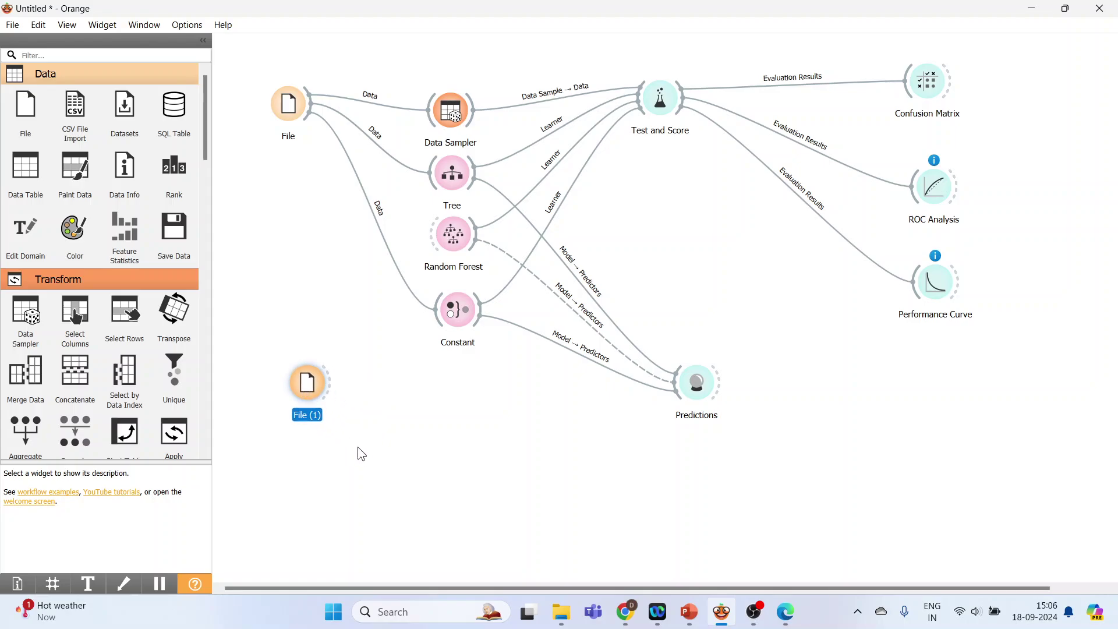
Step: Load heart1(test).csv, 10 instances and 11 features, into File (1)
double_click(312, 383)
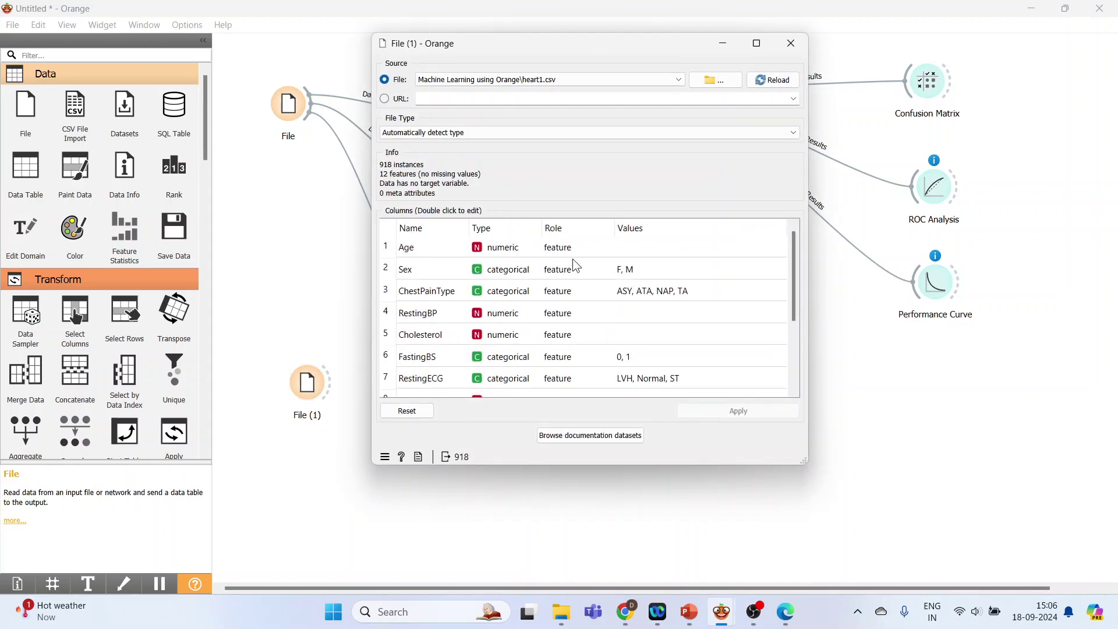
left_click(725, 80)
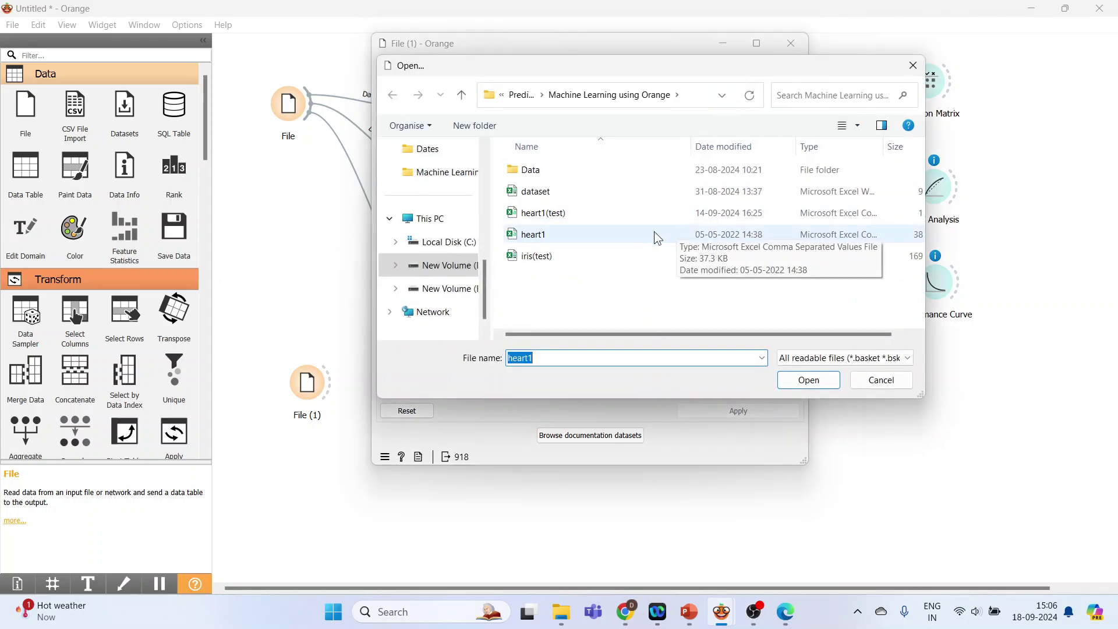
left_click(547, 235)
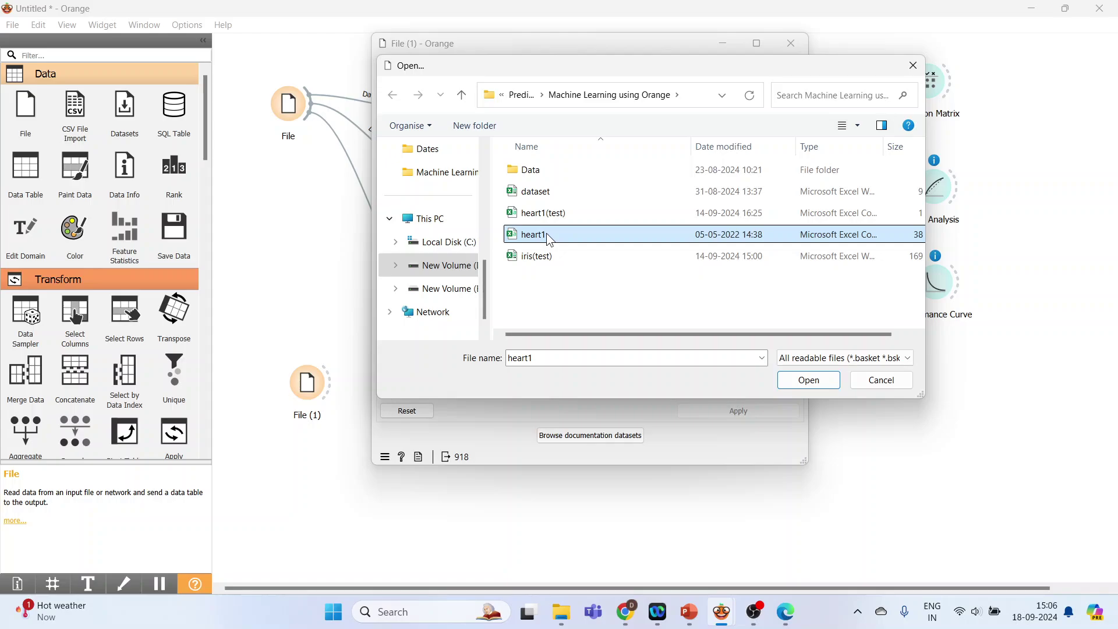
left_click(561, 214)
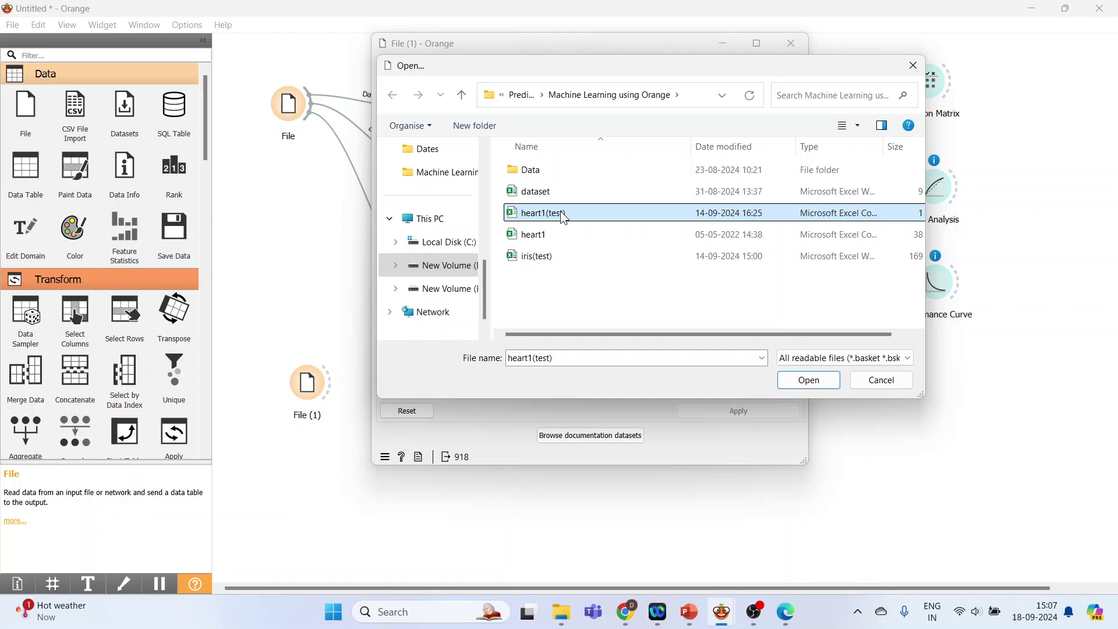
left_click(827, 384)
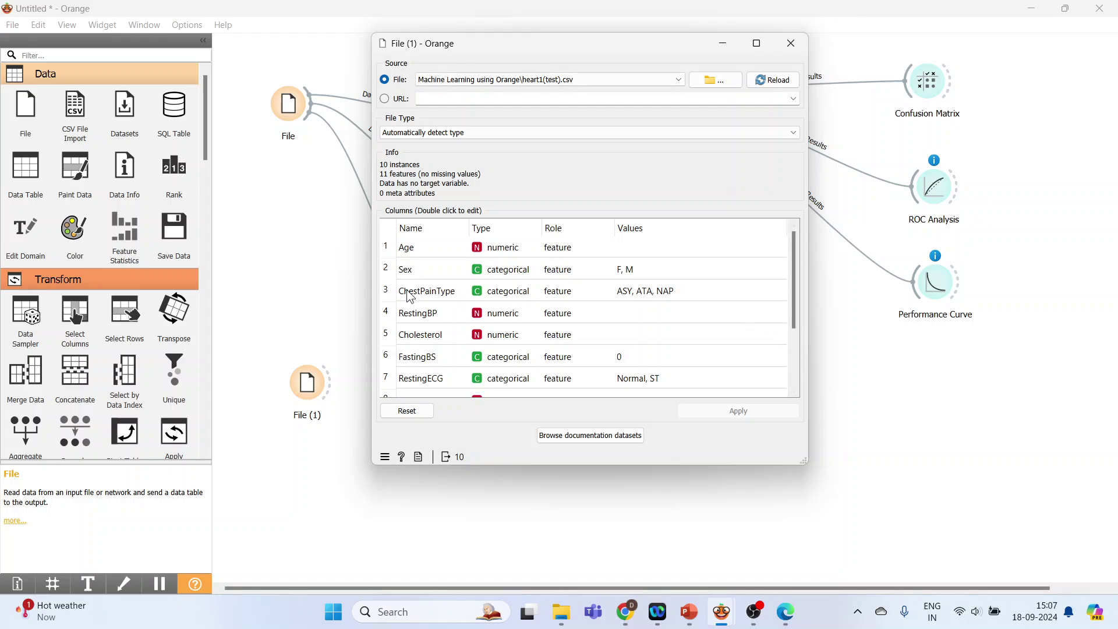
scroll(440, 361, "down", 2)
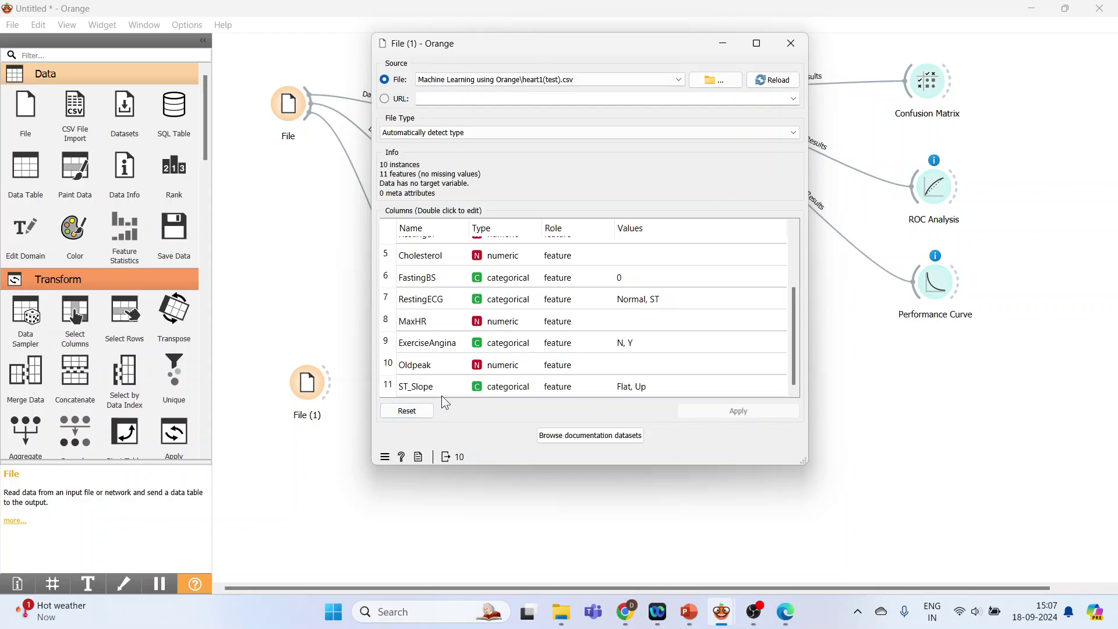
left_click(789, 44)
Step: Feed the File (1) test data into Predictions and review the widened prediction table
left_click_drag(331, 386, 680, 391)
double_click(695, 387)
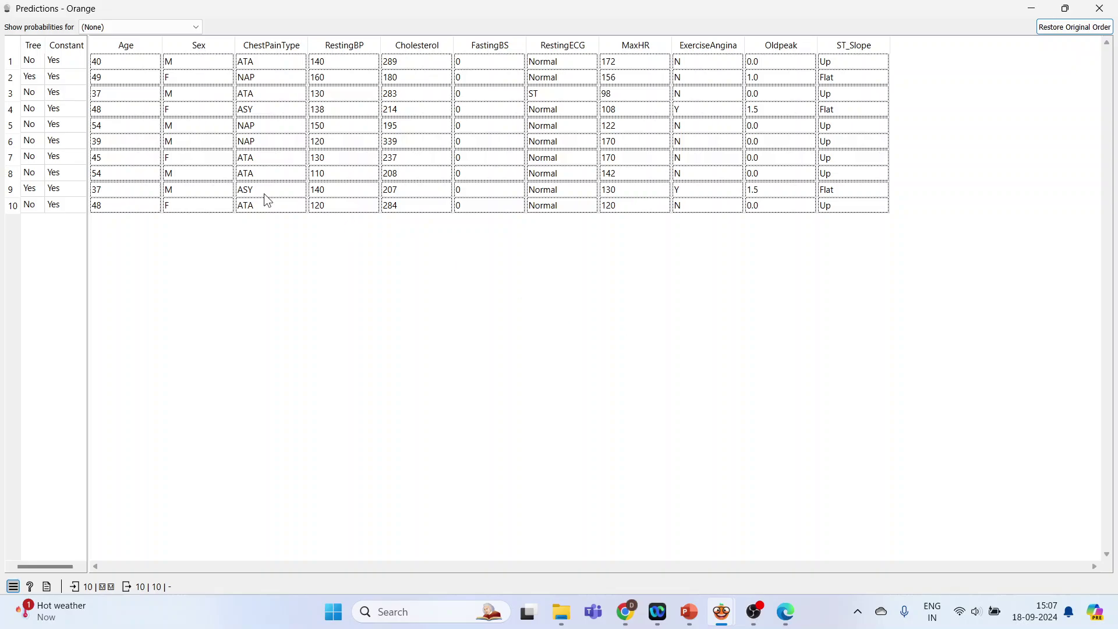
left_click_drag(88, 43, 128, 41)
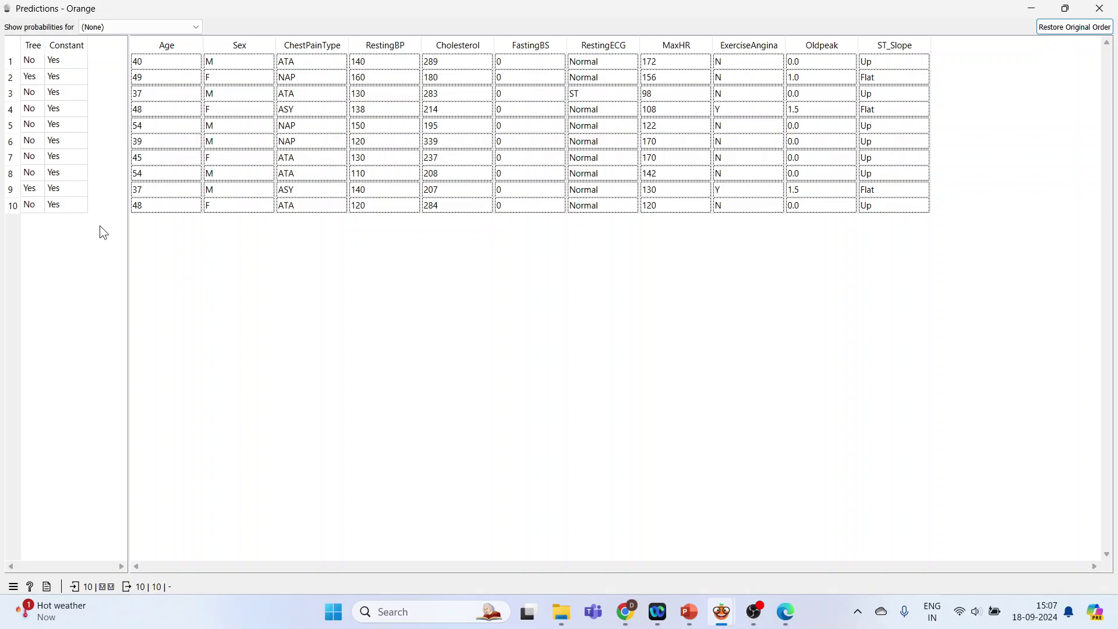
left_click(1100, 8)
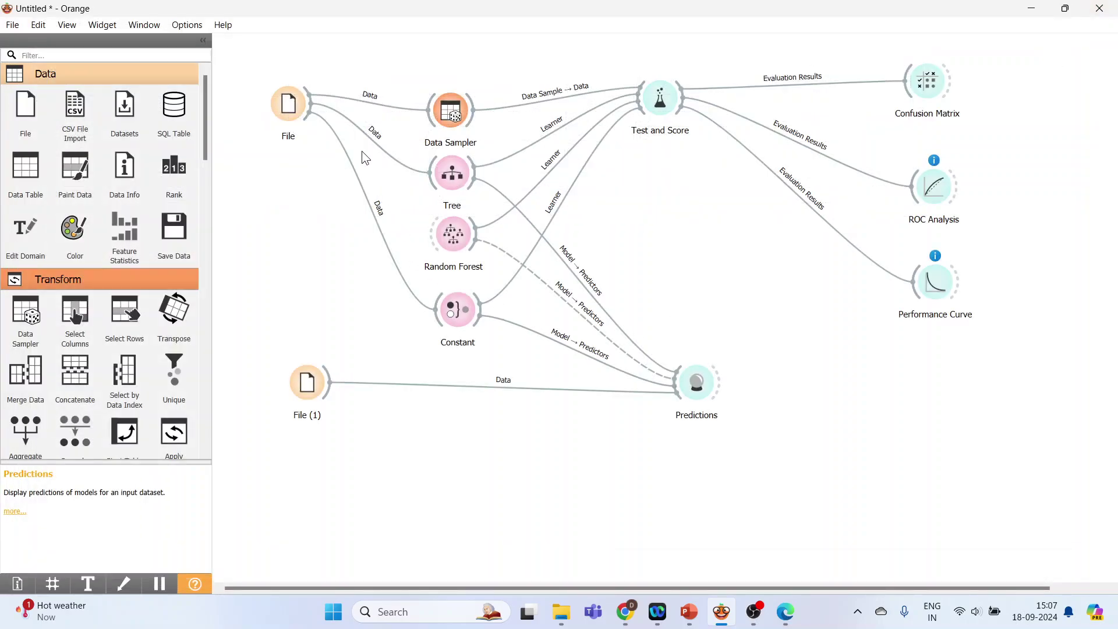
Step: Connect File to Random Forest and review all 10 prediction rows from the three models
left_click_drag(310, 109, 432, 233)
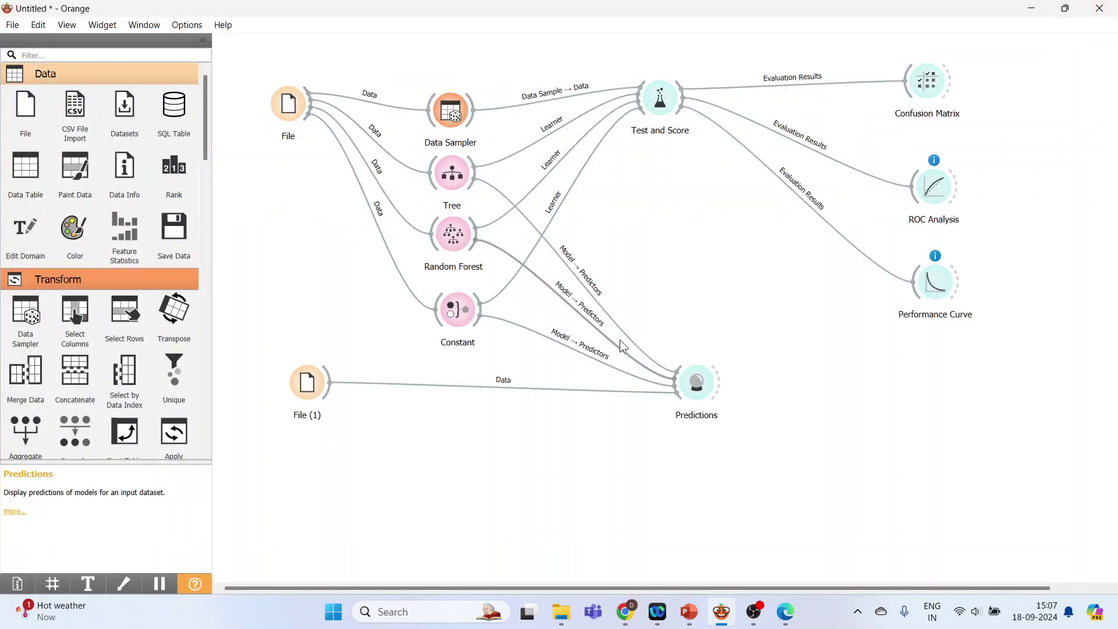
double_click(699, 382)
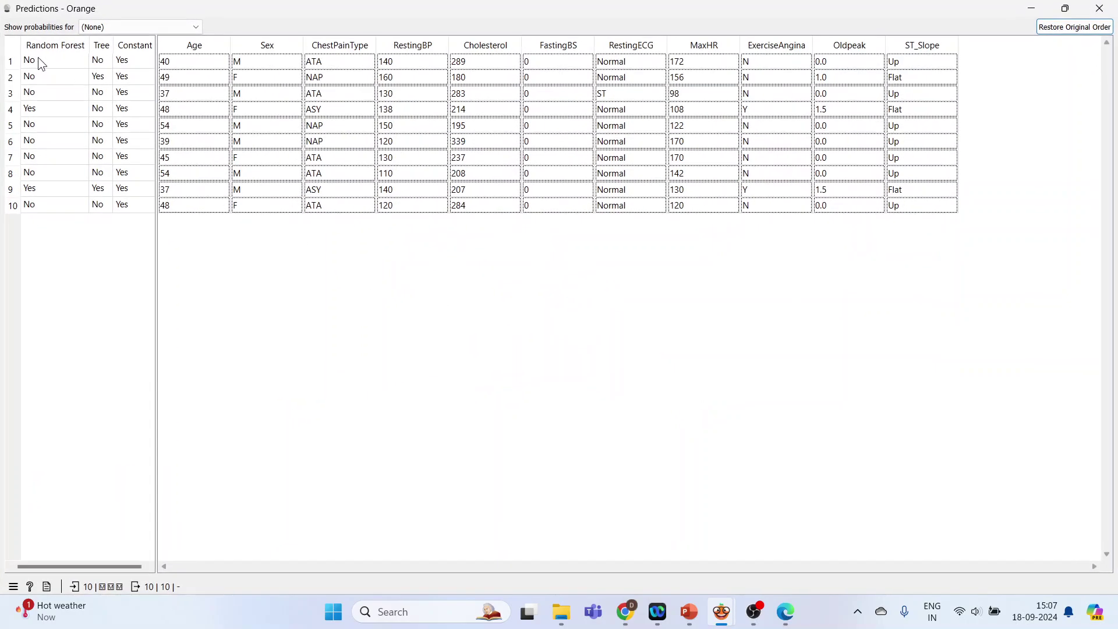
left_click_drag(37, 57, 30, 205)
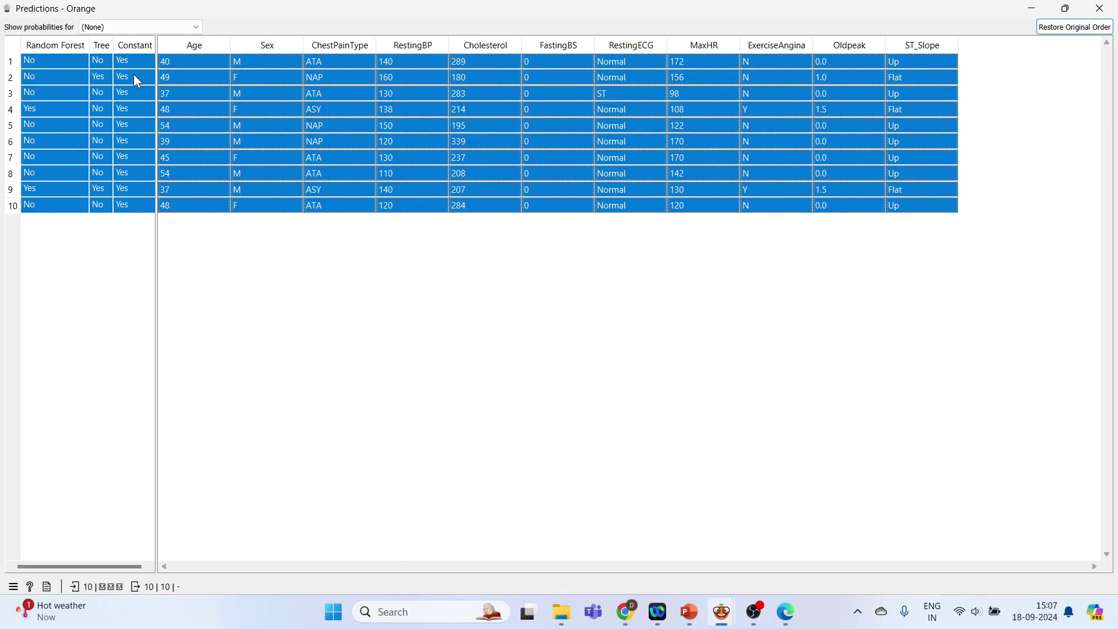
left_click(1099, 9)
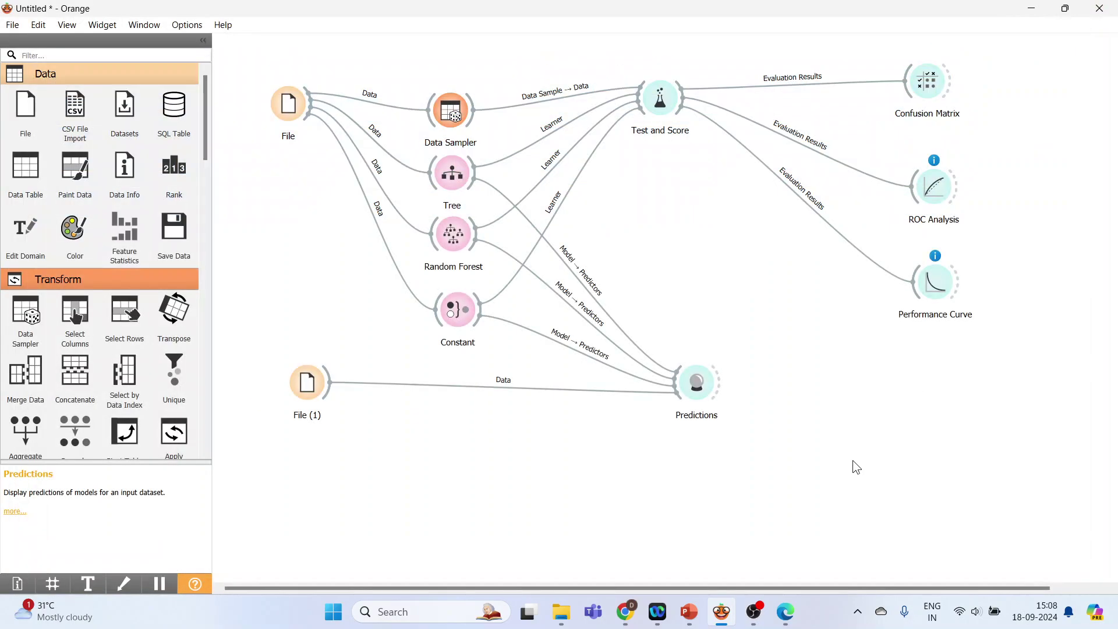
Step: Return to the PowerPoint presentation and scroll to slide 6, the Thank You slide
left_click(689, 608)
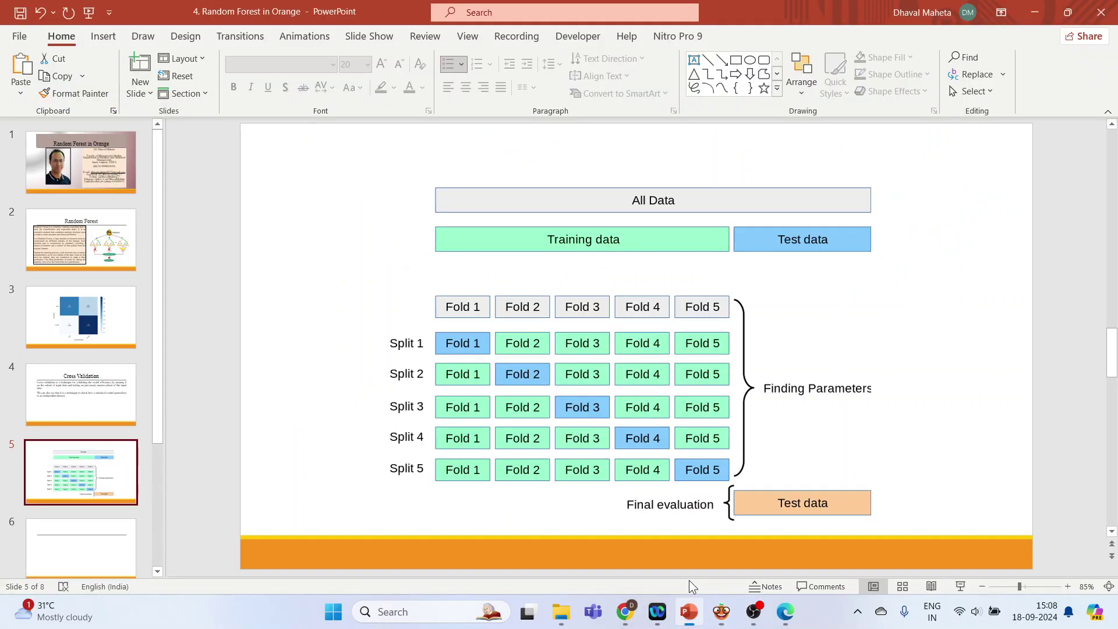
scroll(214, 532, "down", 1)
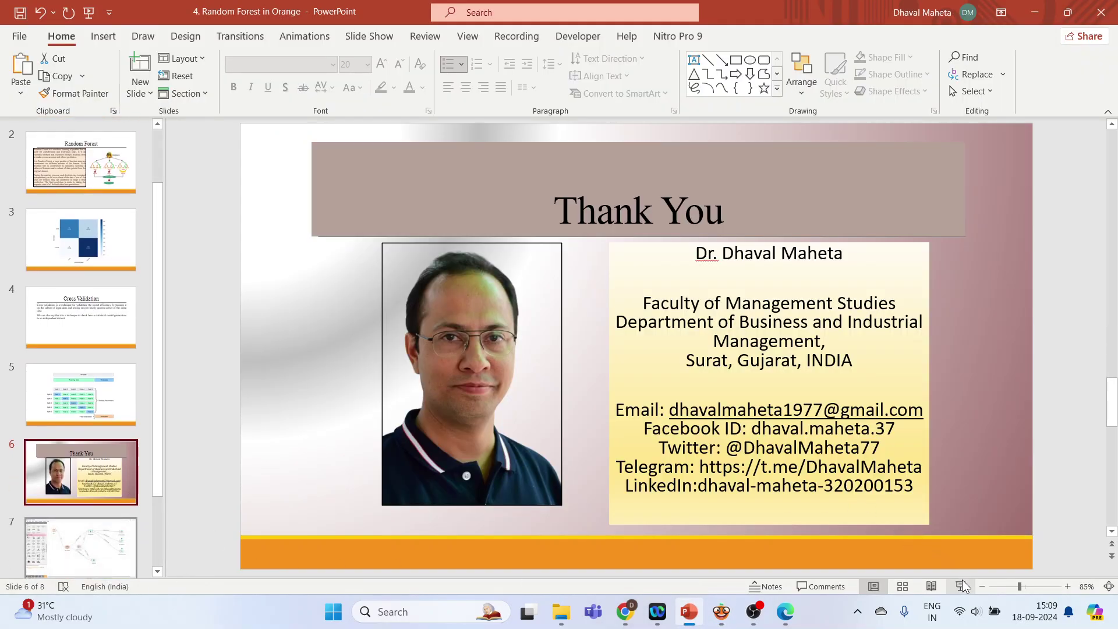